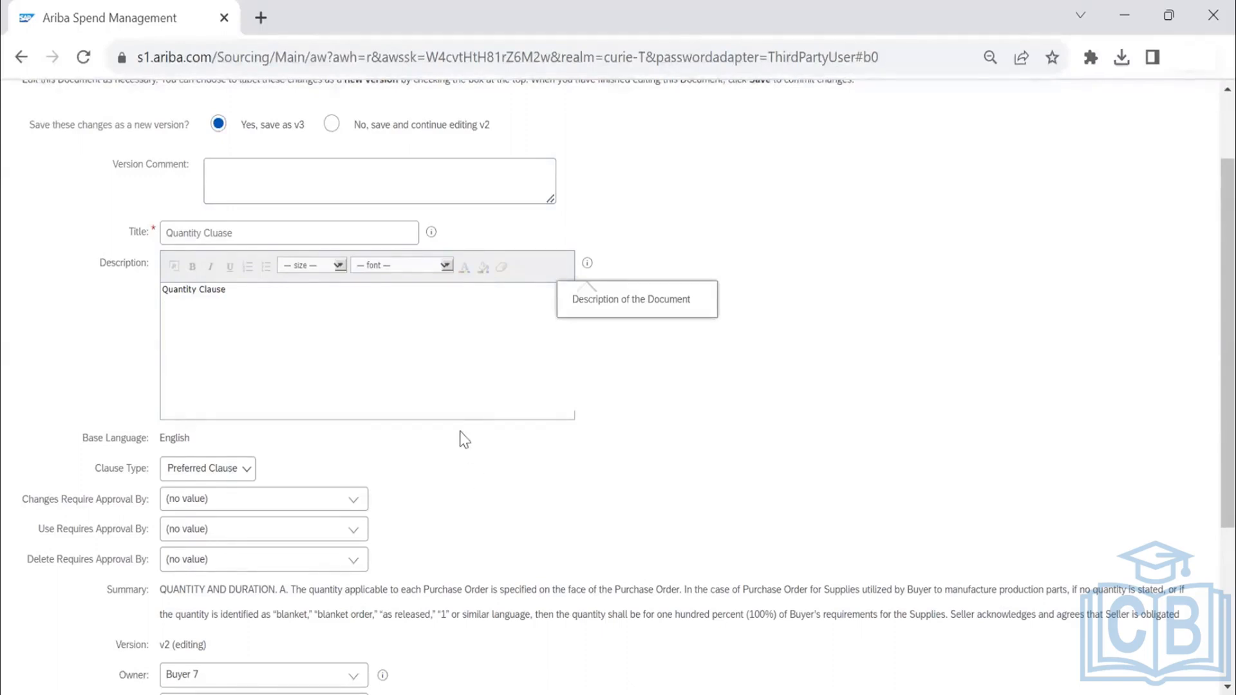
- Check the Base Language of the Quantity Cluase clause and leave the clause editing without saving
{"action": "left_click_drag", "start_coordinate": [80, 438], "coordinate": [712, 468]}
{"action": "scroll", "coordinate": [710, 467], "scroll_direction": "up", "scroll_amount": 2}
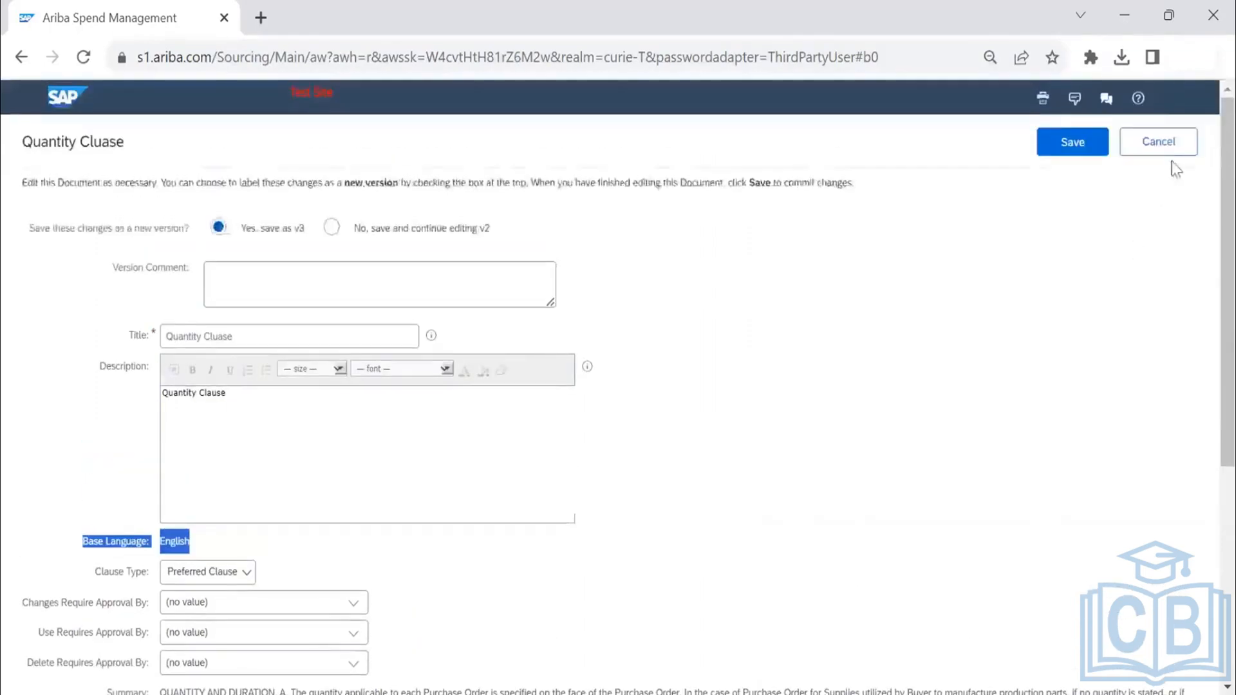
{"action": "left_click", "coordinate": [1162, 143]}
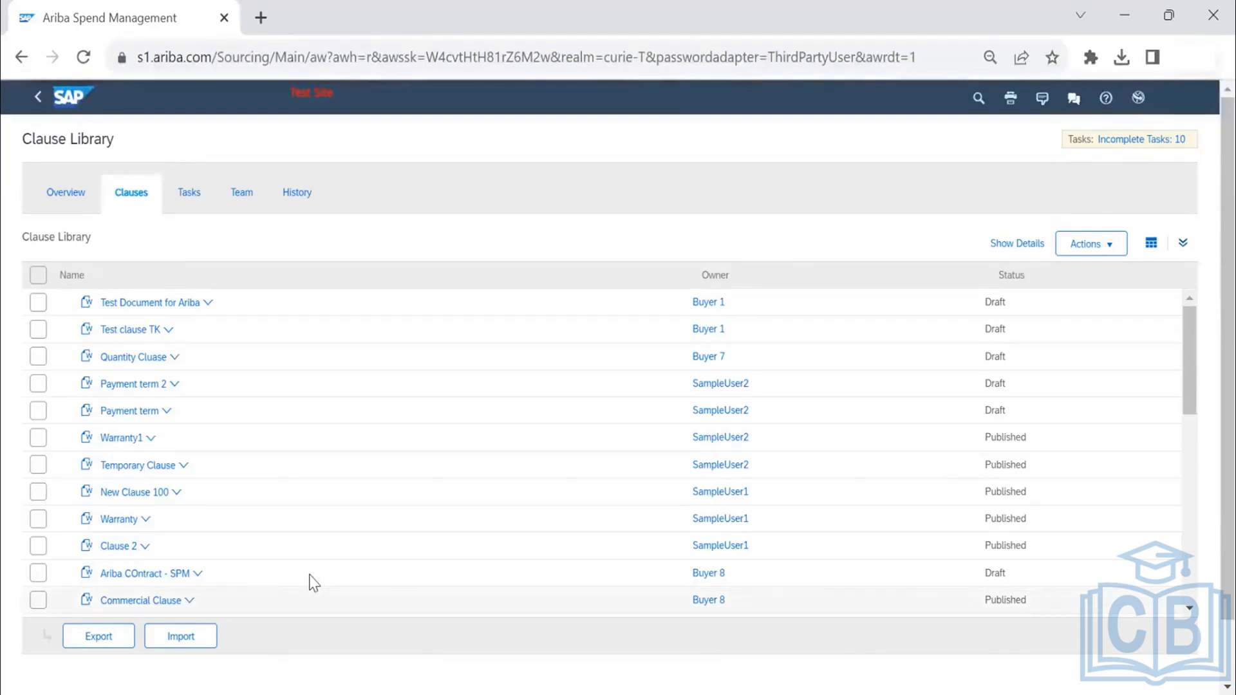
- Open the recently viewed TEST contract workspace and examine the actions available for its documents and for Main Agreement Template_TEST
{"action": "left_click", "coordinate": [67, 105]}
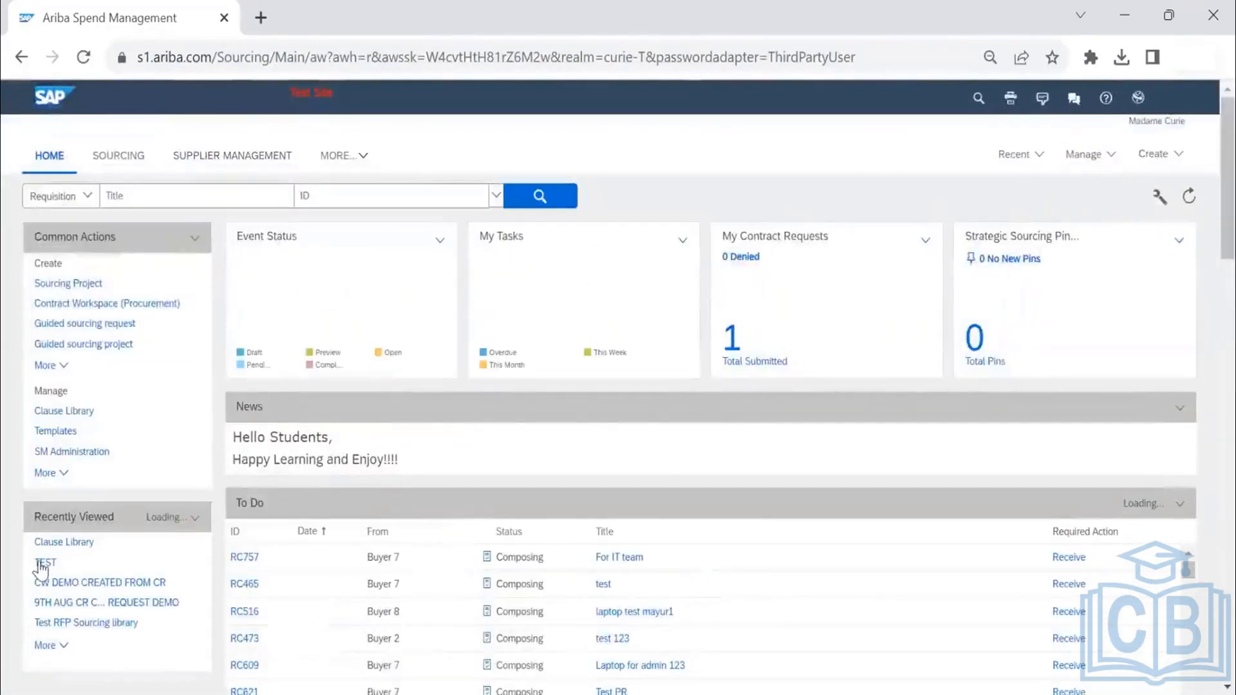
{"action": "left_click", "coordinate": [40, 564]}
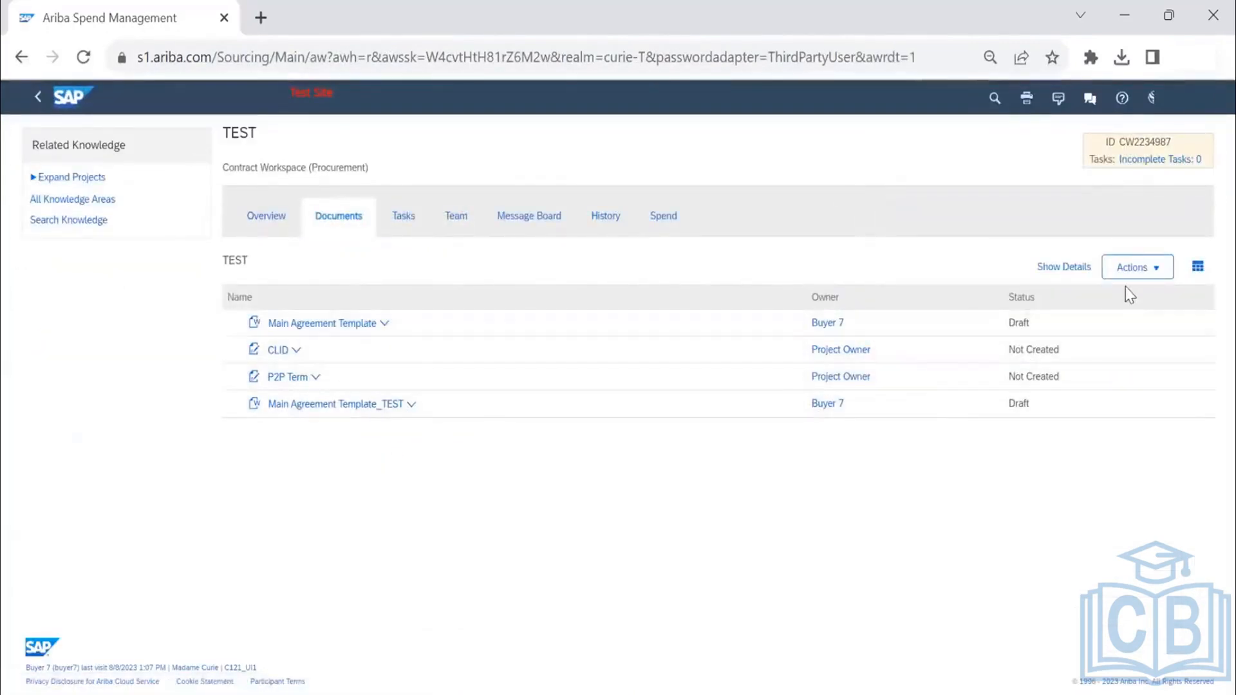
{"action": "left_click", "coordinate": [1133, 267]}
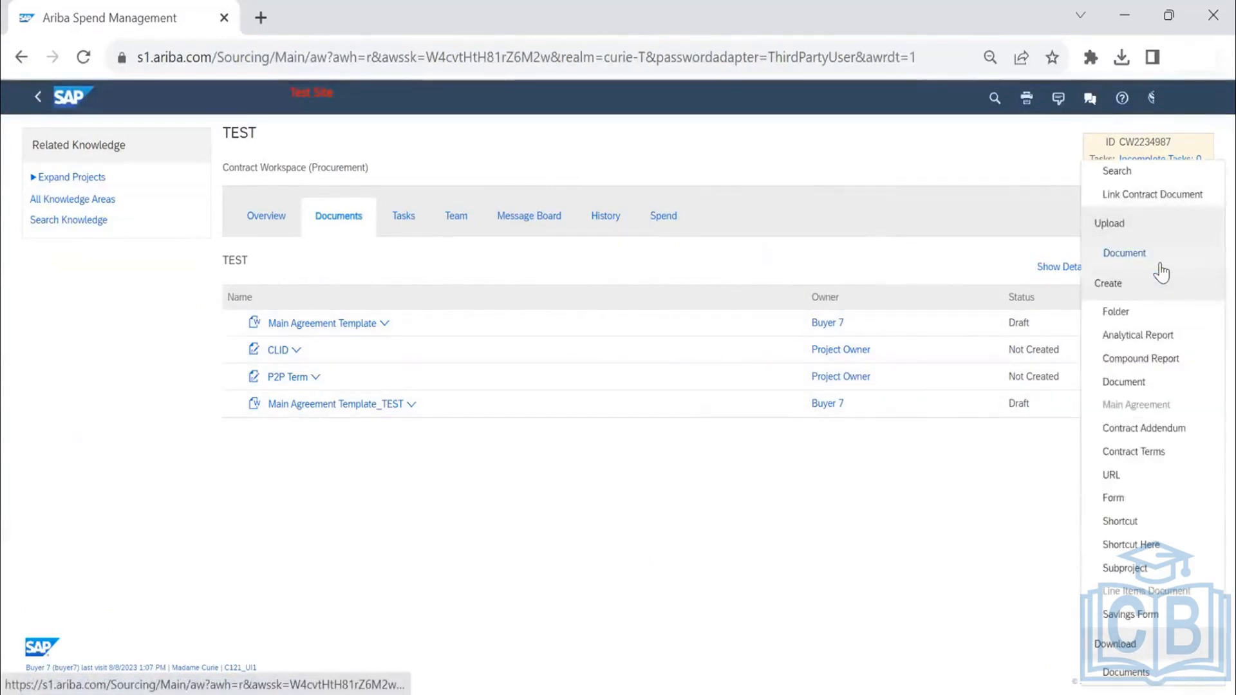
{"action": "left_click", "coordinate": [411, 406]}
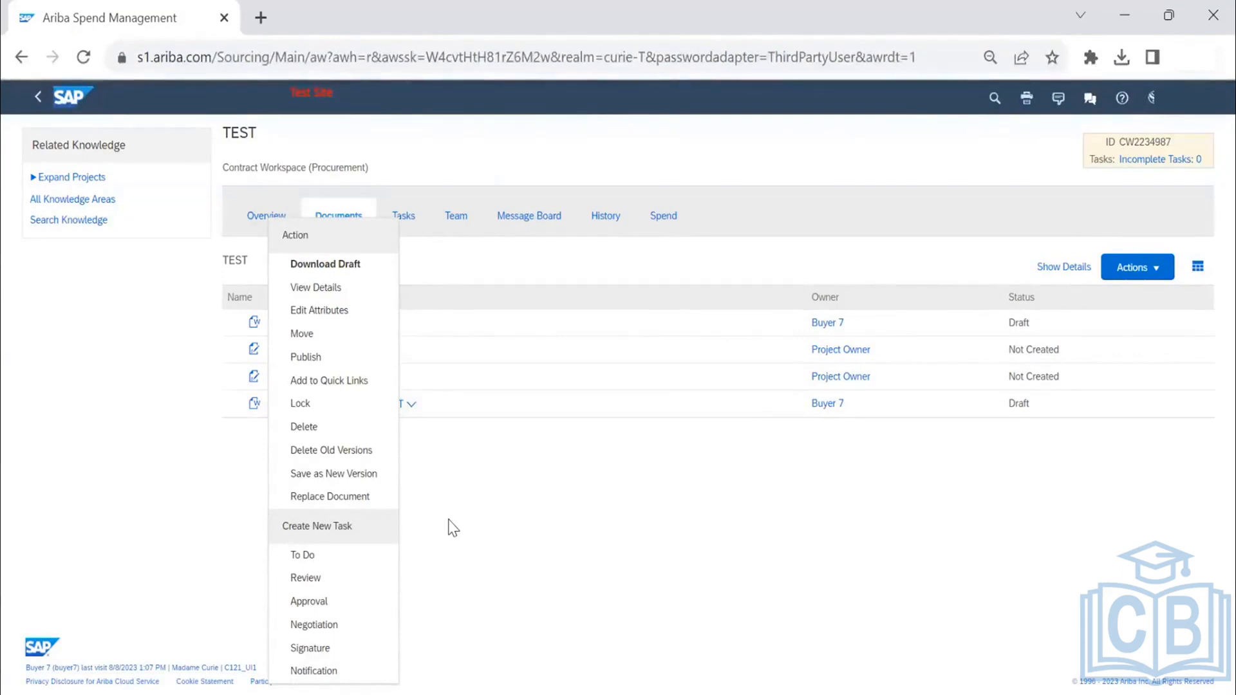
{"action": "left_click", "coordinate": [483, 521]}
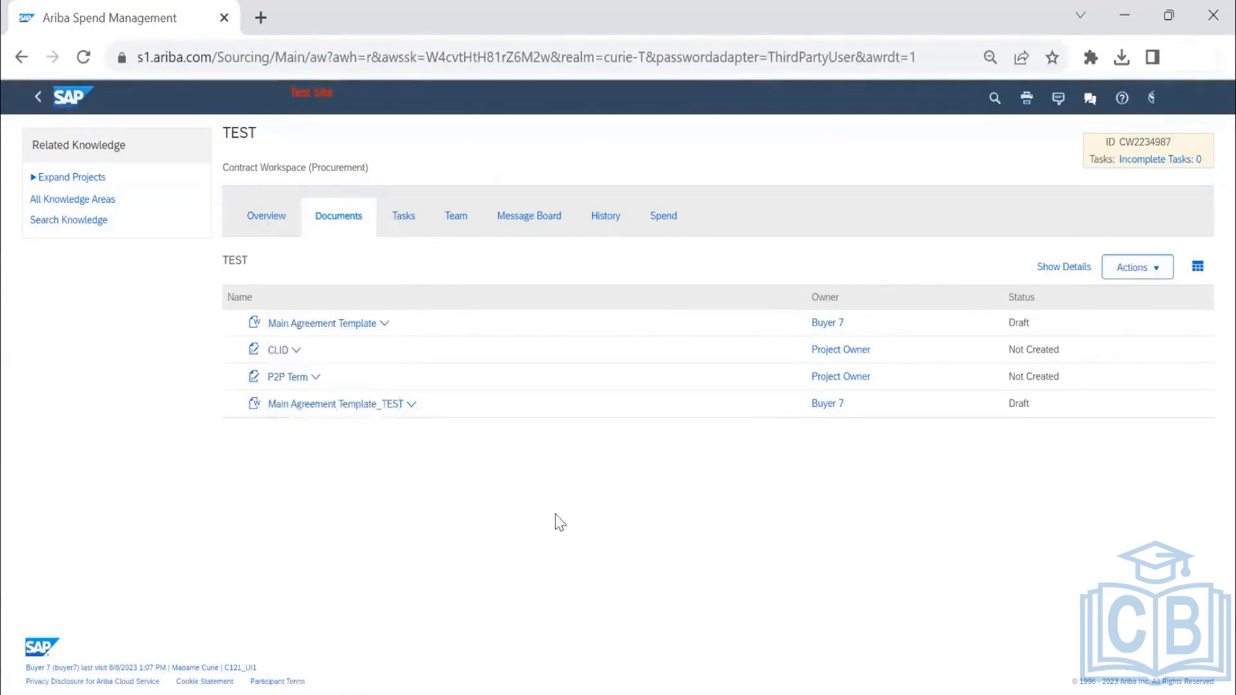
{"action": "left_click", "coordinate": [1127, 275]}
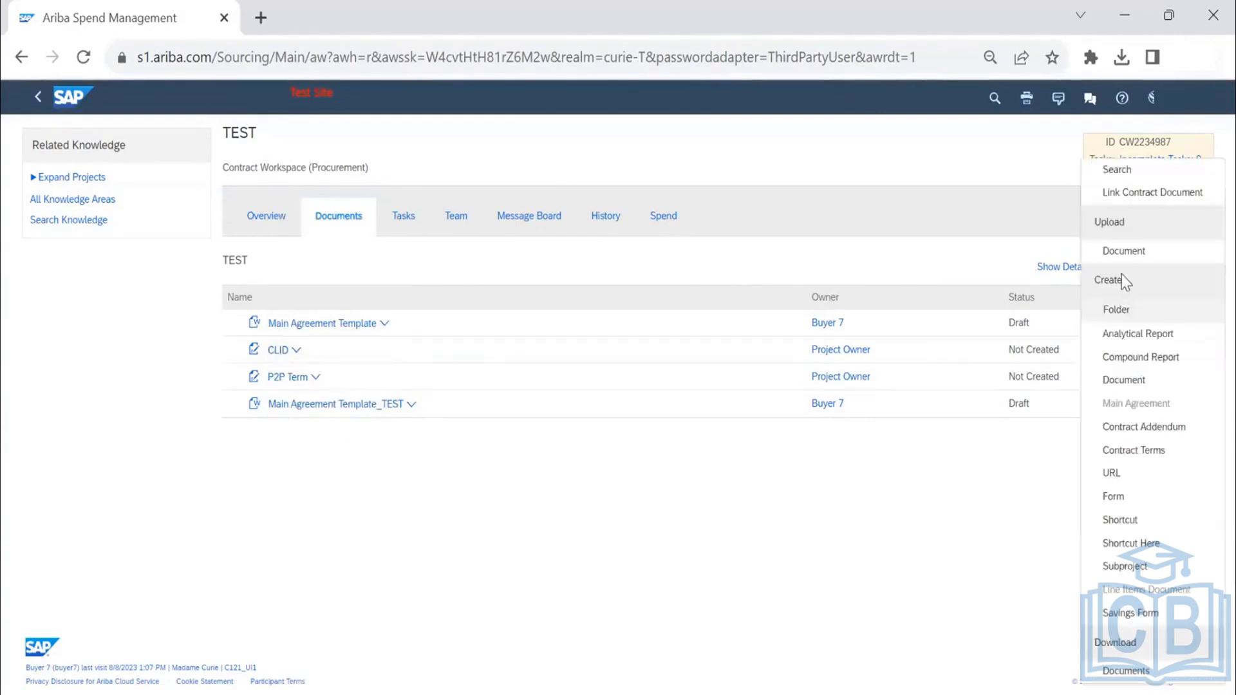
{"action": "left_click", "coordinate": [238, 538]}
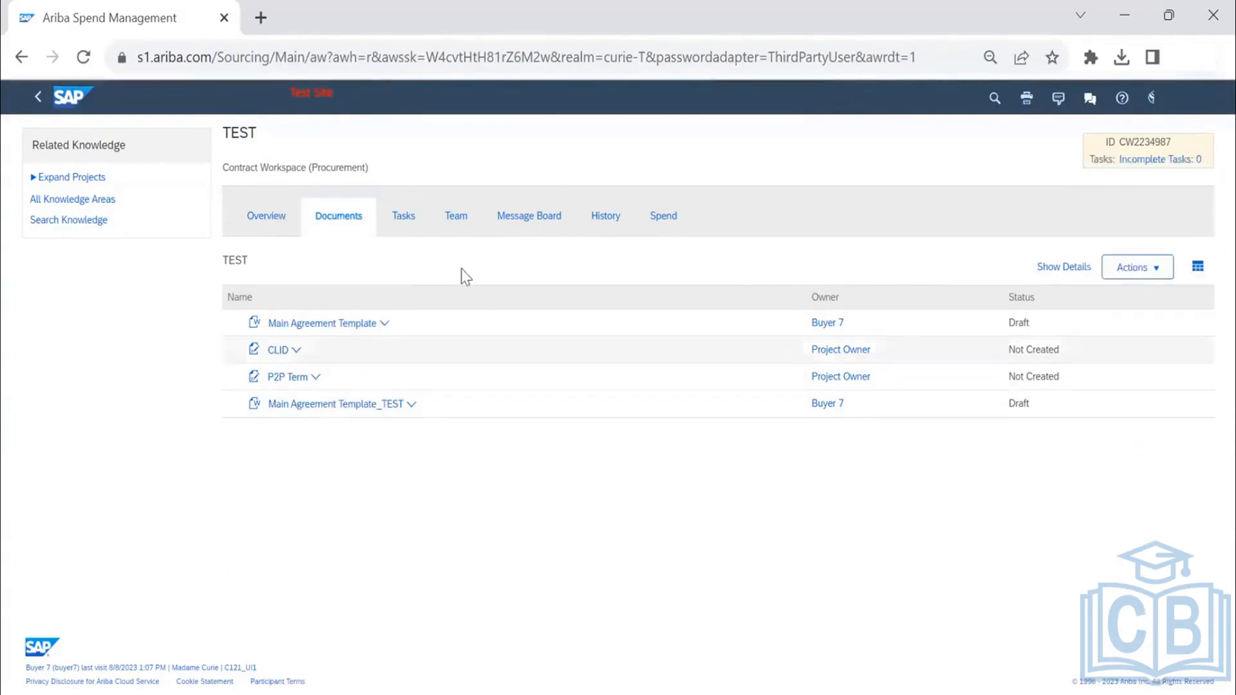
- View the TEST workspace's tasks and team, and return to the home page
{"action": "left_click", "coordinate": [418, 223]}
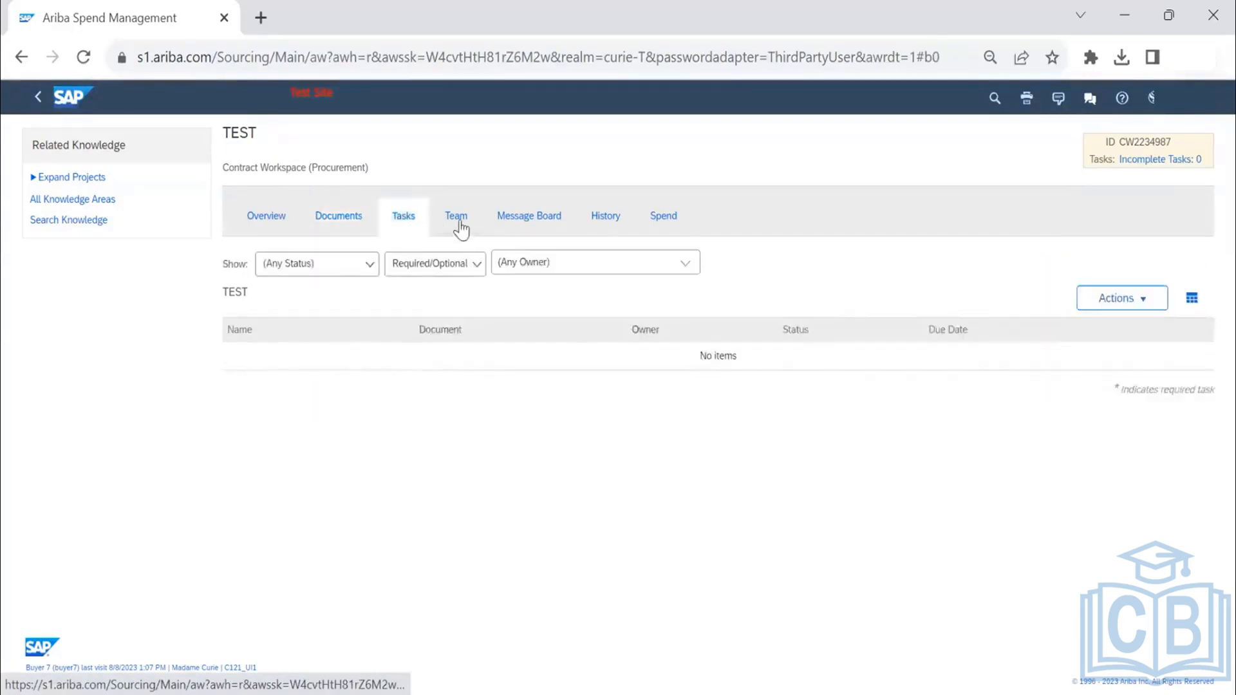
{"action": "left_click", "coordinate": [459, 225]}
{"action": "left_click", "coordinate": [73, 97]}
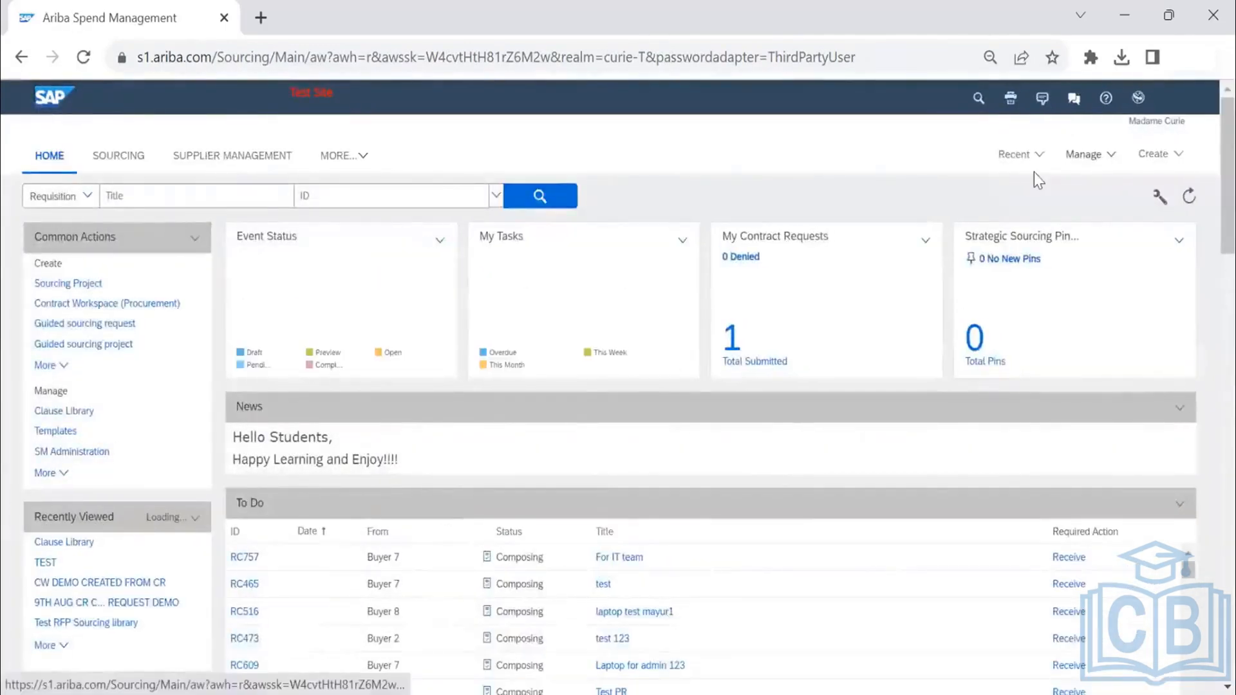
{"action": "left_click", "coordinate": [1089, 154]}
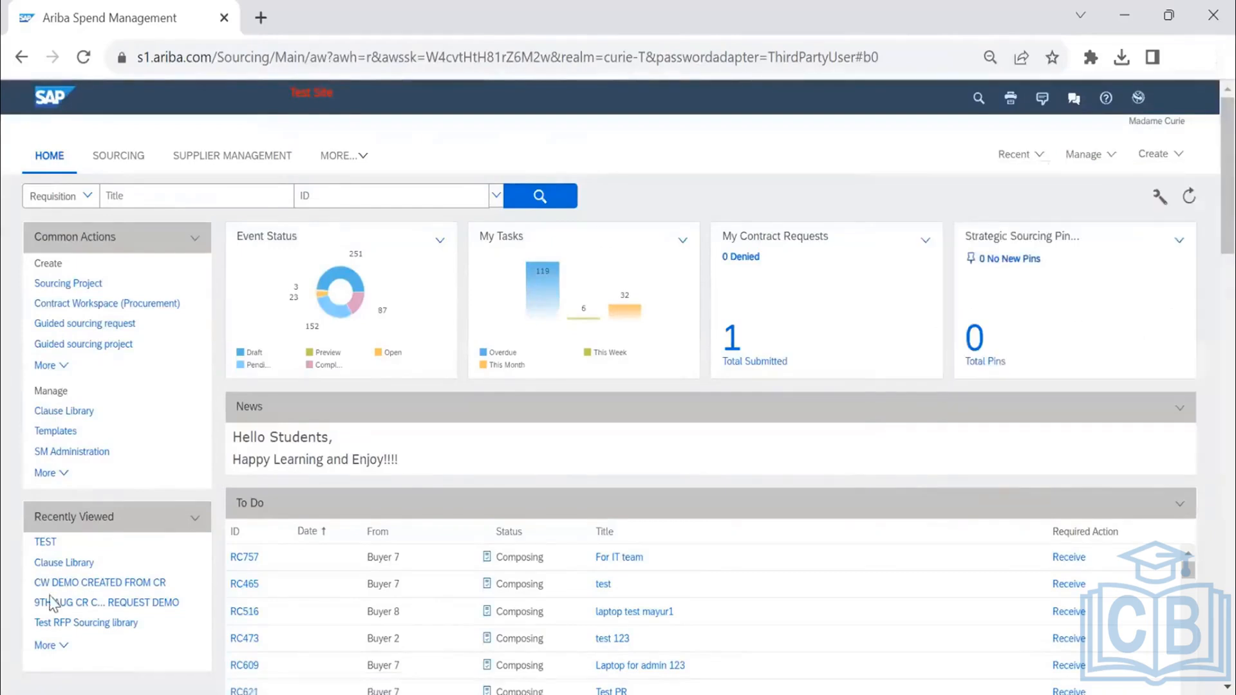
- Reopen the TEST workspace, check its template questions in the overview editing form, and leave without changes
{"action": "left_click", "coordinate": [45, 542]}
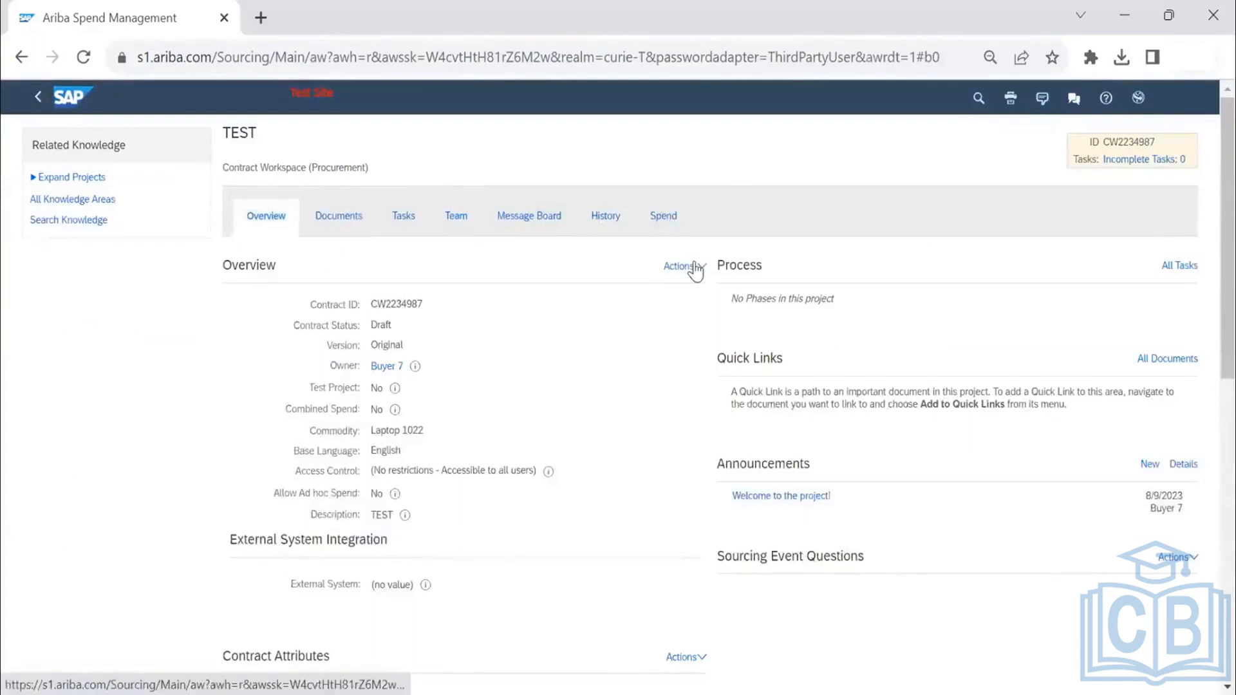
{"action": "left_click", "coordinate": [694, 267]}
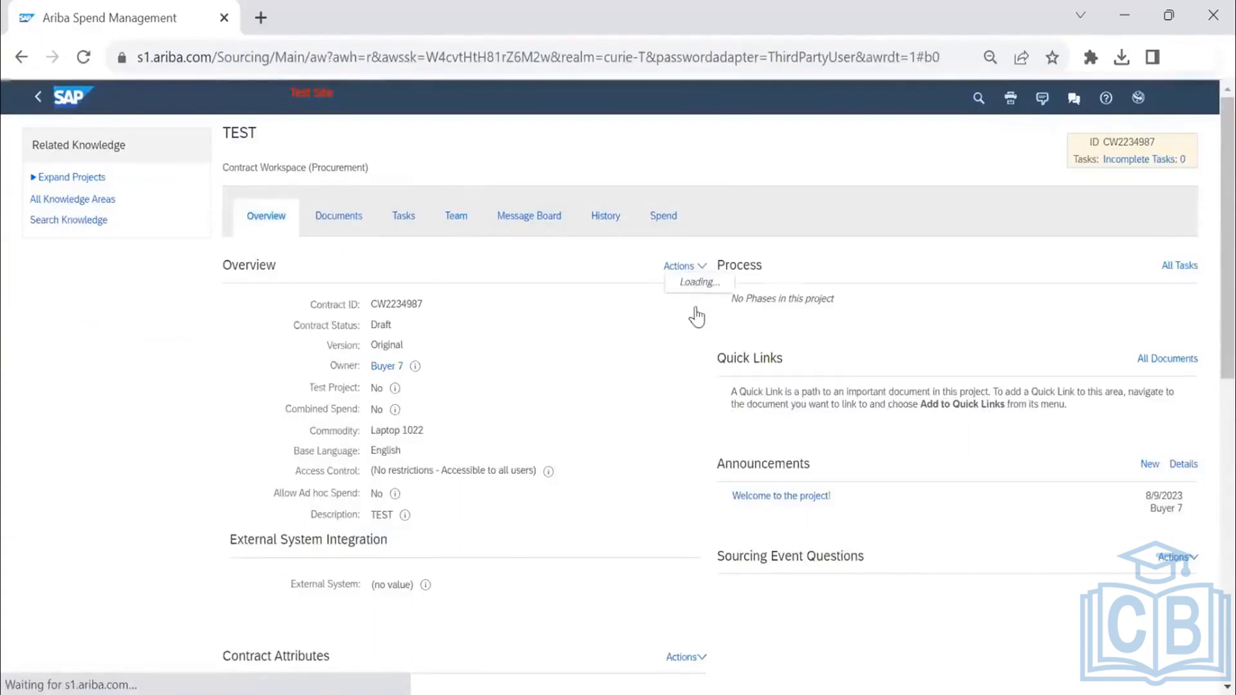
{"action": "left_click", "coordinate": [670, 286]}
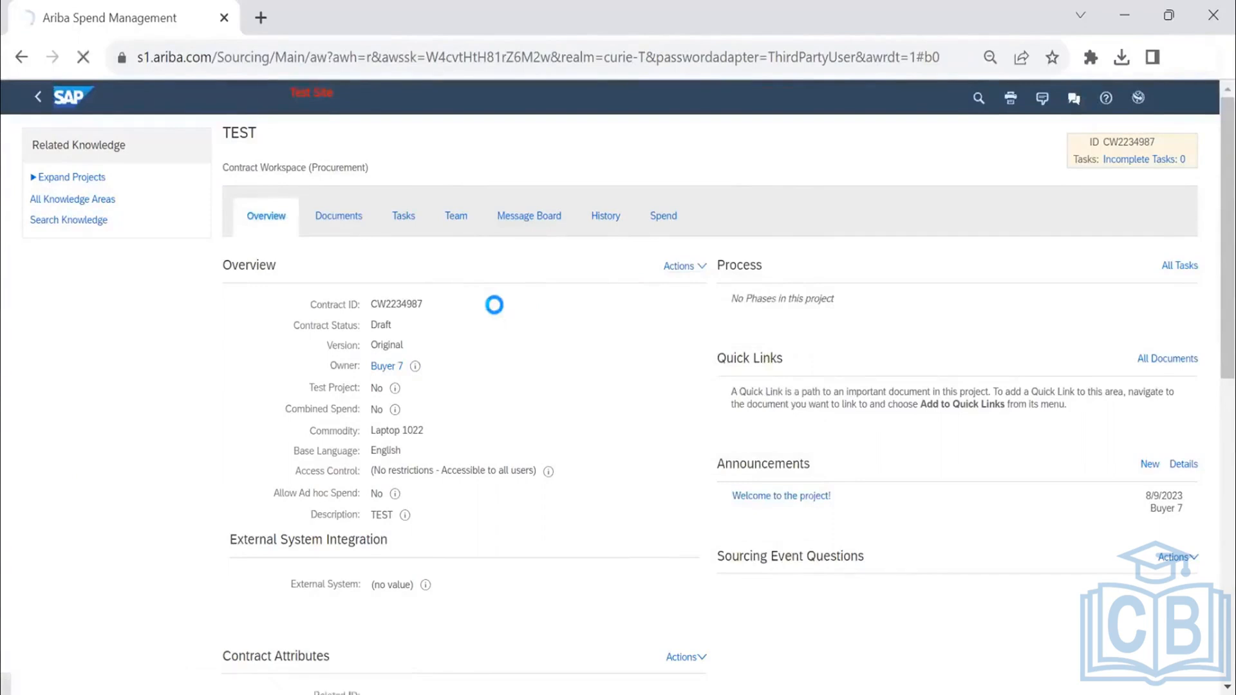
{"action": "left_click", "coordinate": [175, 256]}
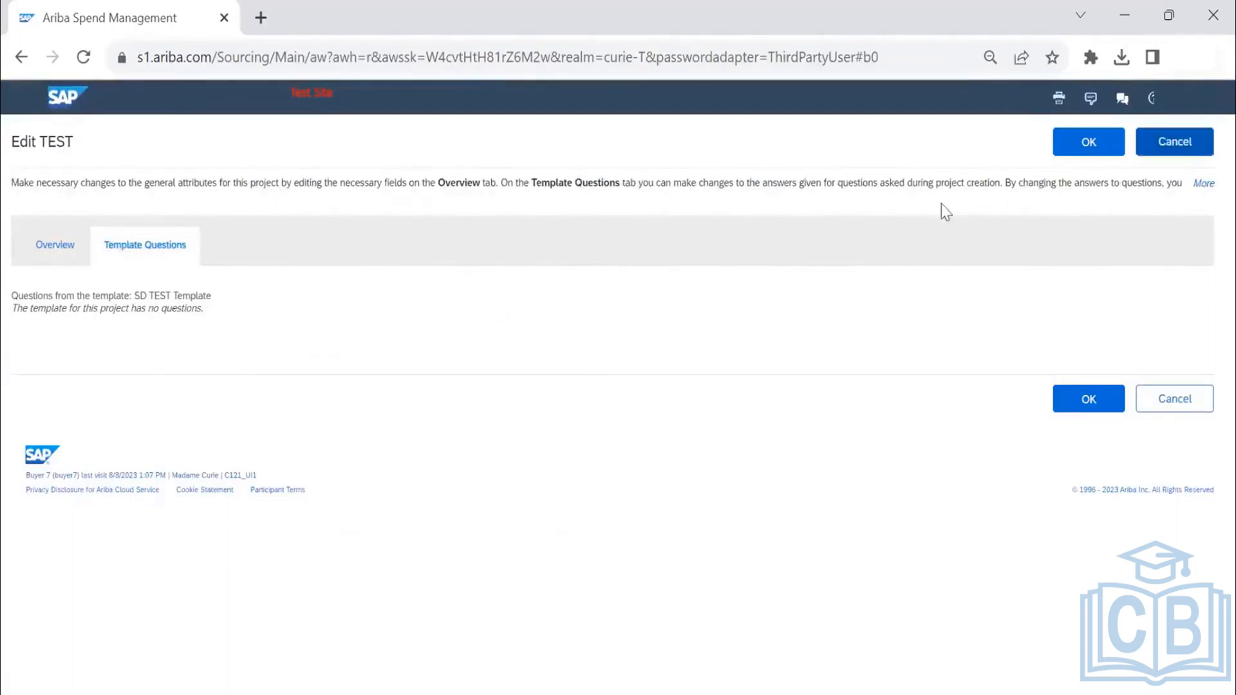
{"action": "left_click", "coordinate": [1174, 142]}
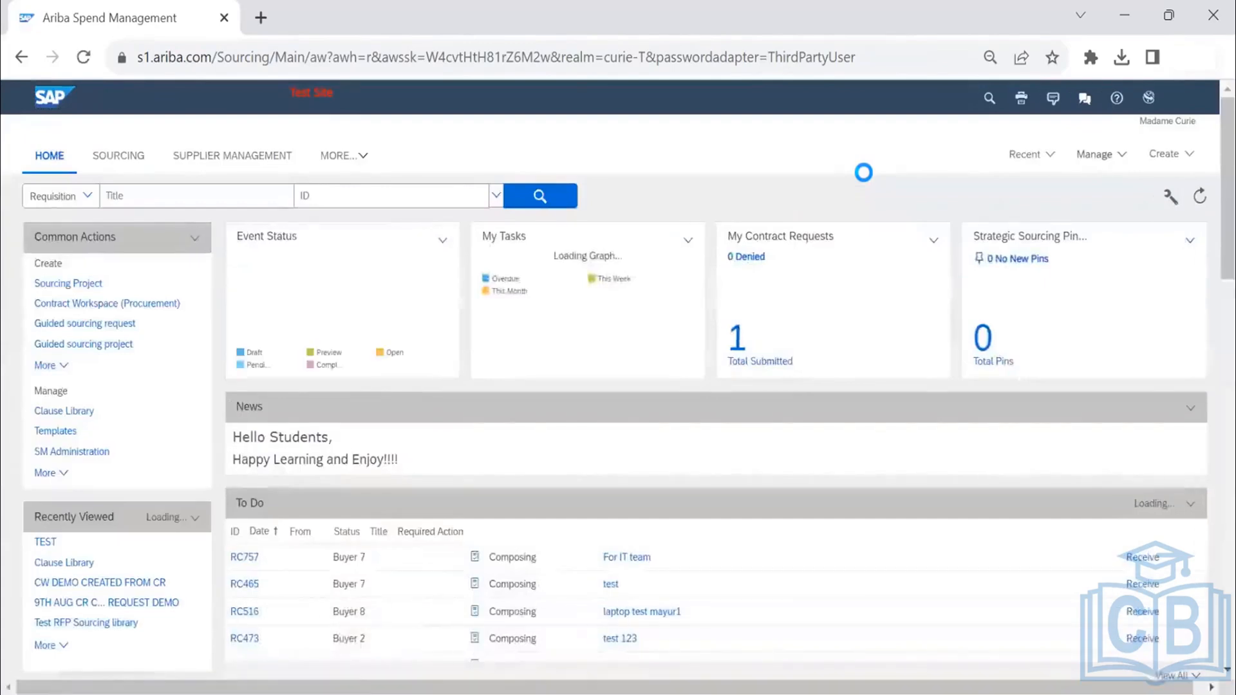
- Open the Contract Templates folder in the template library
{"action": "left_click", "coordinate": [1092, 153]}
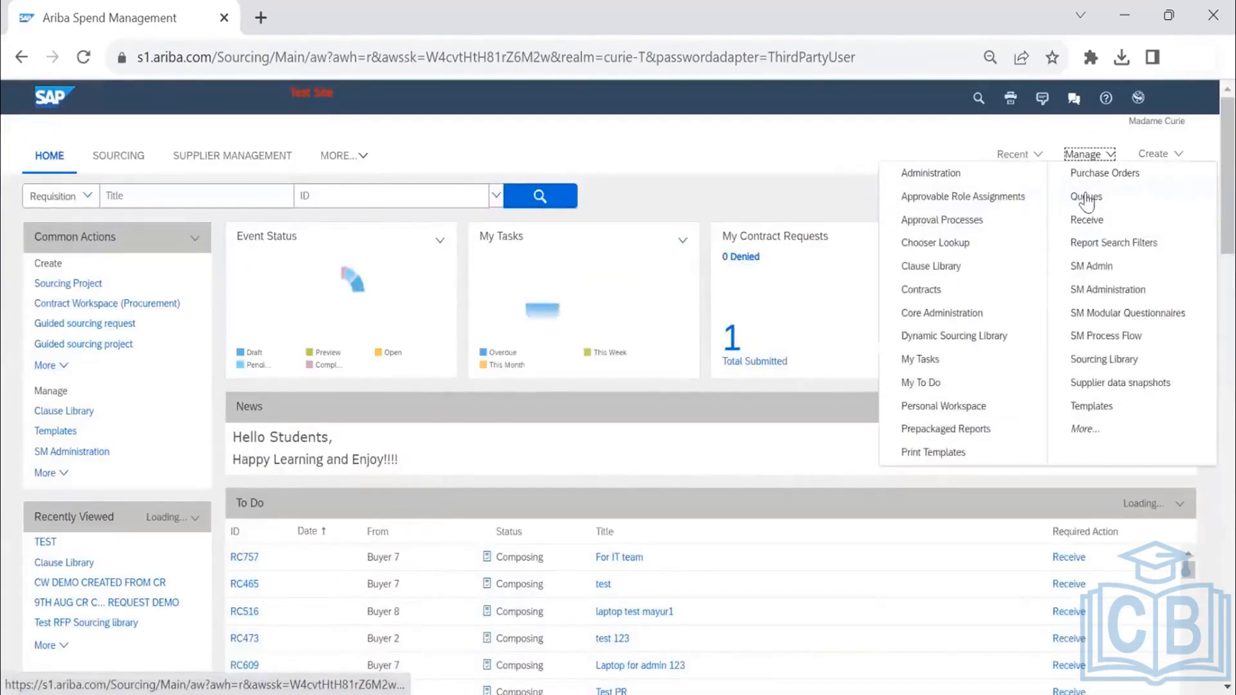
{"action": "left_click", "coordinate": [1091, 407]}
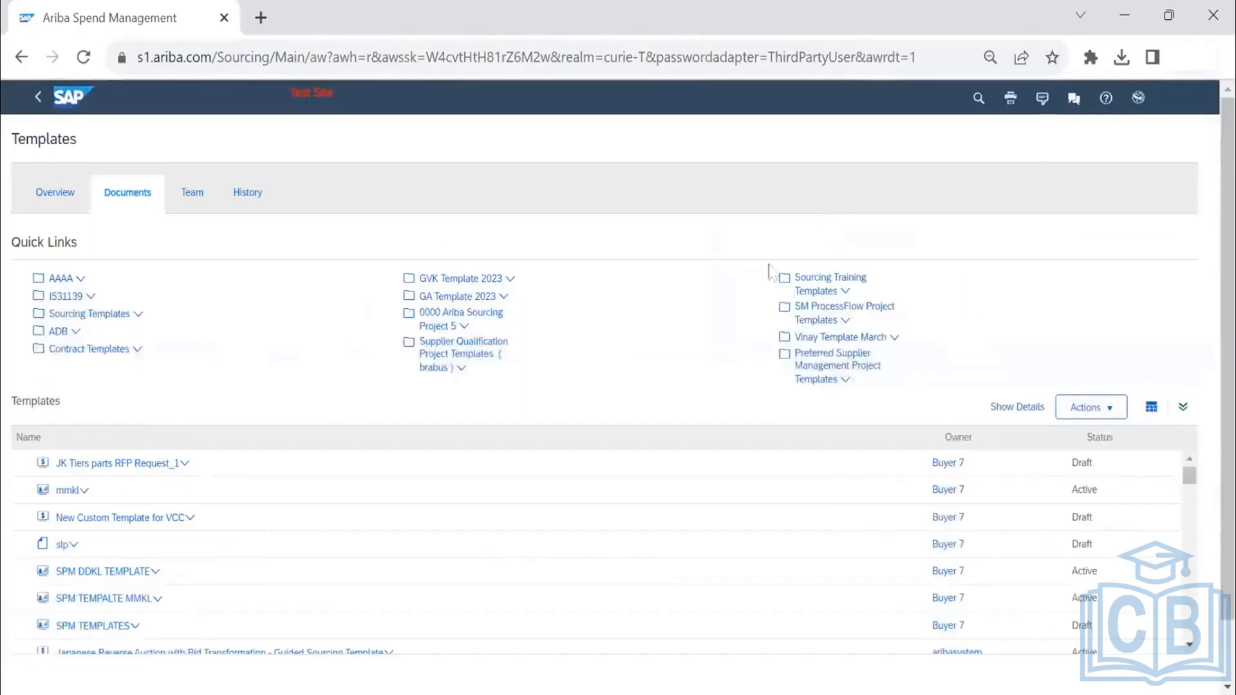
{"action": "left_click", "coordinate": [107, 359]}
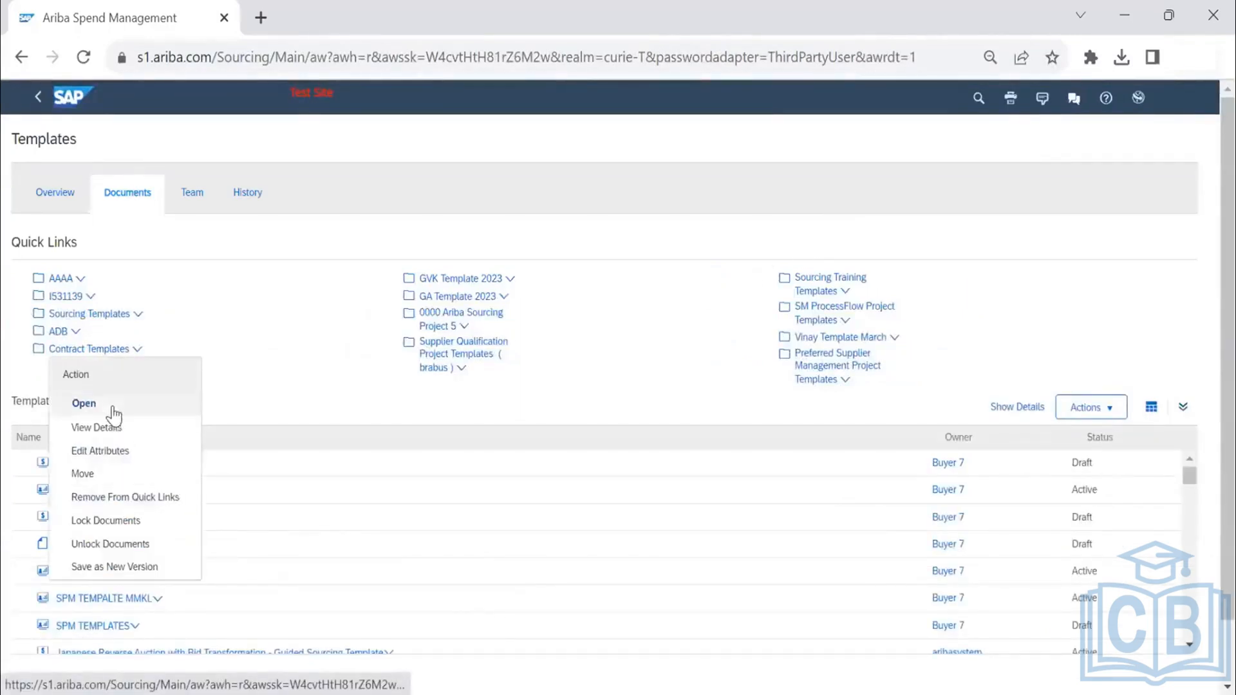
{"action": "left_click", "coordinate": [83, 404]}
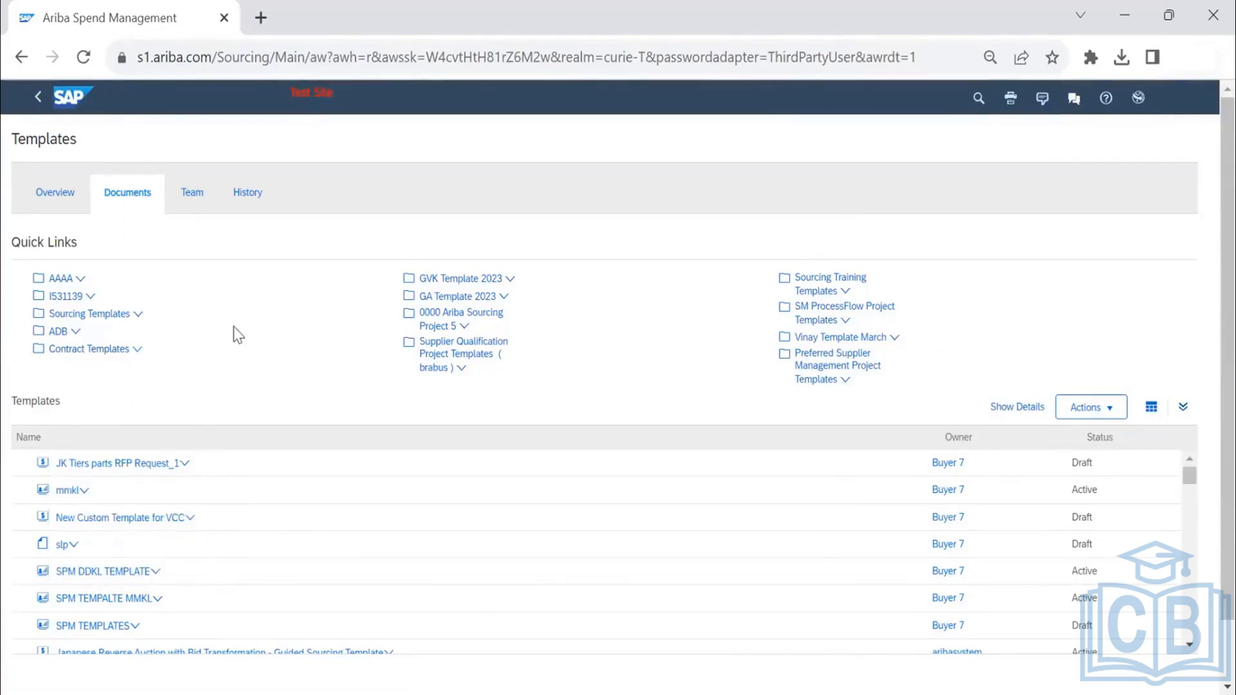
- Expand the Contract Templates list, search it for "SD", and check the actions available for SS TEMPLATE
{"action": "scroll", "coordinate": [1137, 450], "scroll_direction": "down", "scroll_amount": 2}
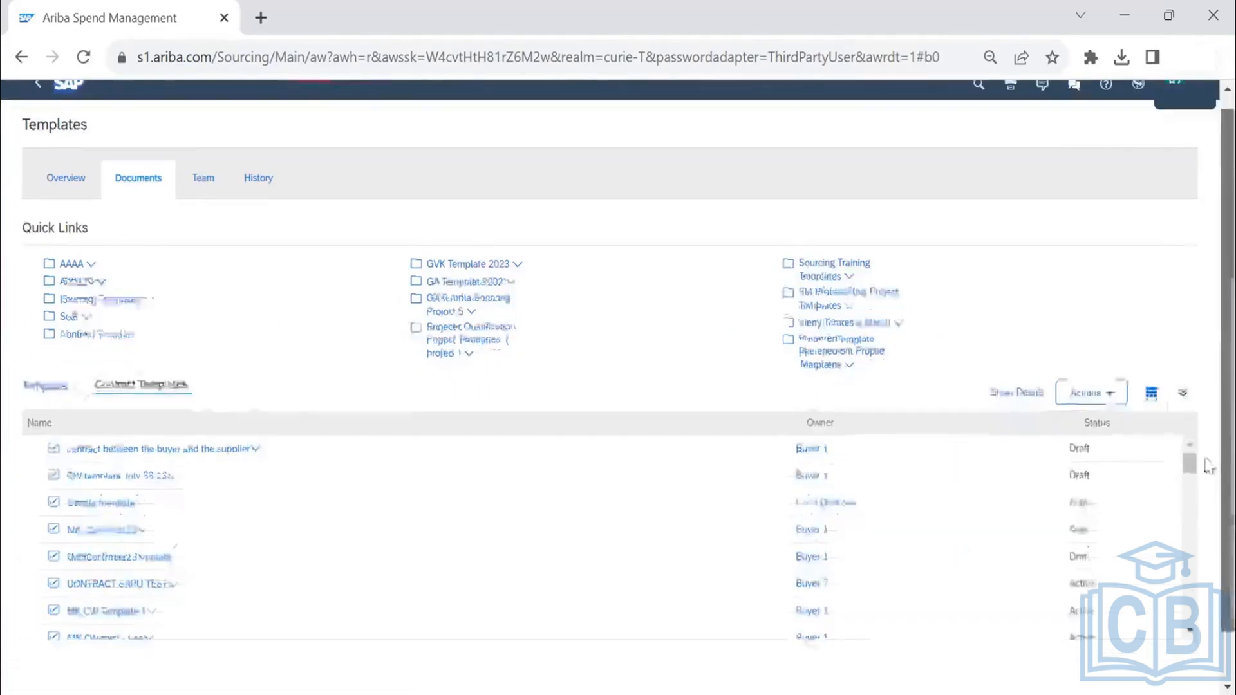
{"action": "key", "text": "ctrl+f"}
{"action": "type", "text": "s"}
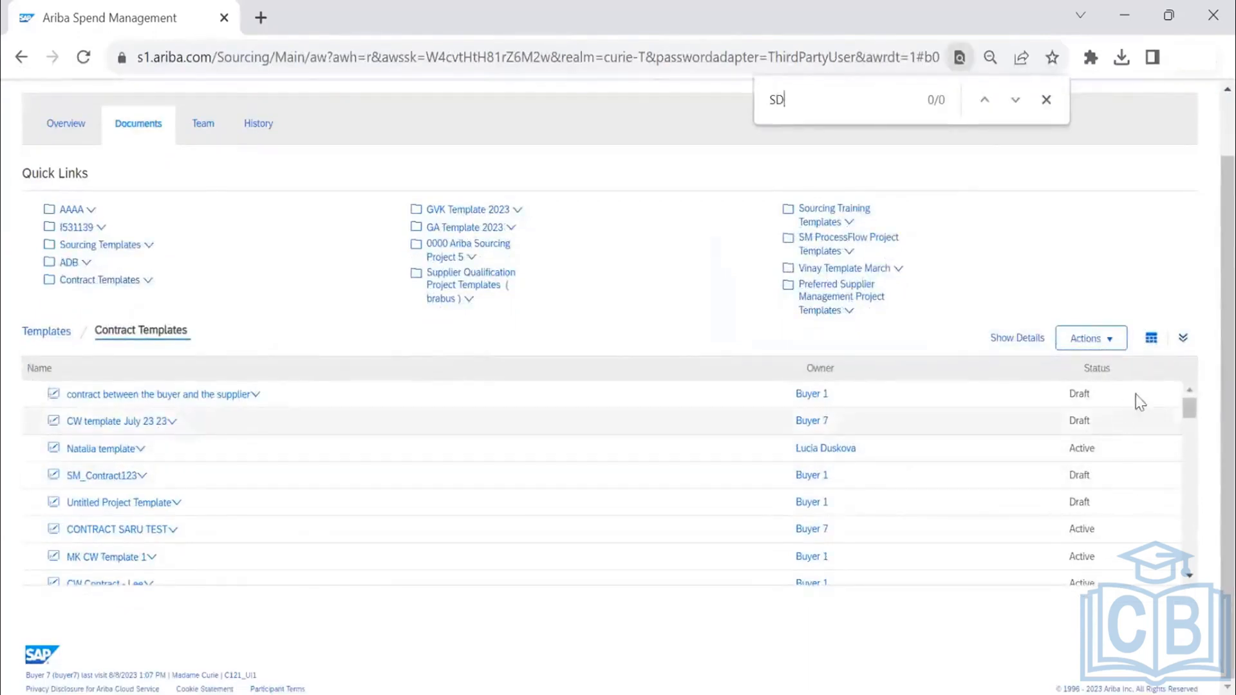
{"action": "left_click", "coordinate": [1182, 337]}
{"action": "scroll", "coordinate": [374, 412], "scroll_direction": "down", "scroll_amount": 3}
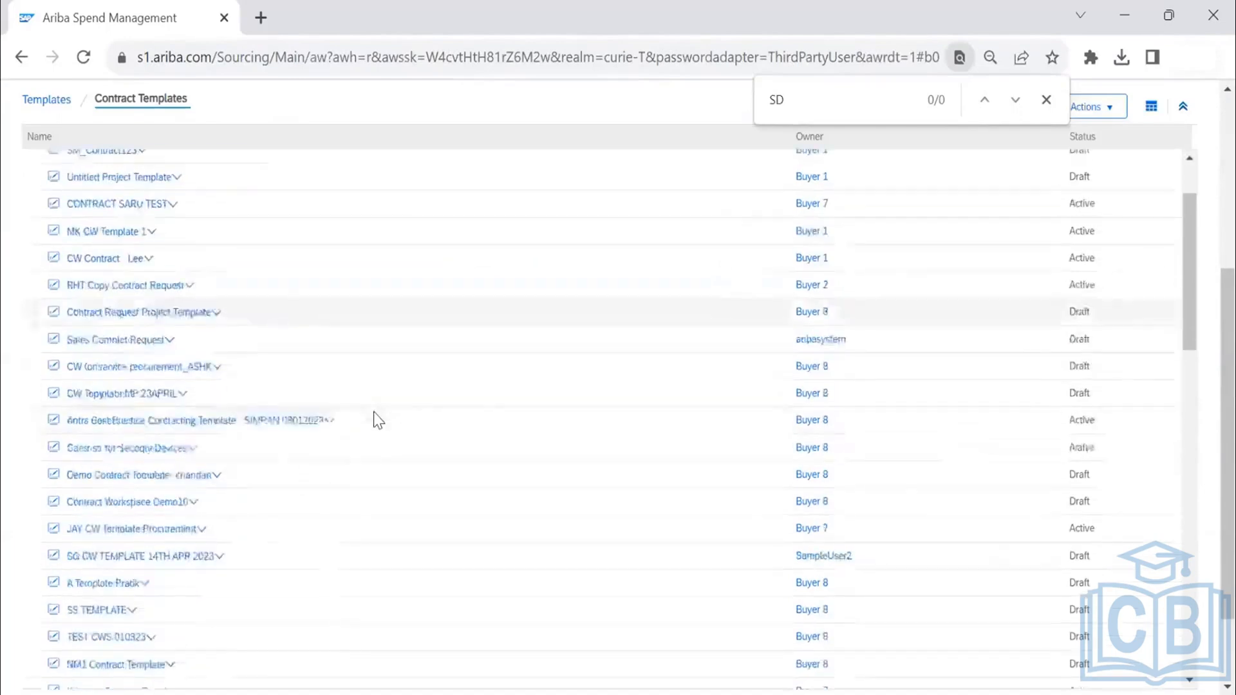
{"action": "scroll", "coordinate": [373, 415], "scroll_direction": "down", "scroll_amount": 2}
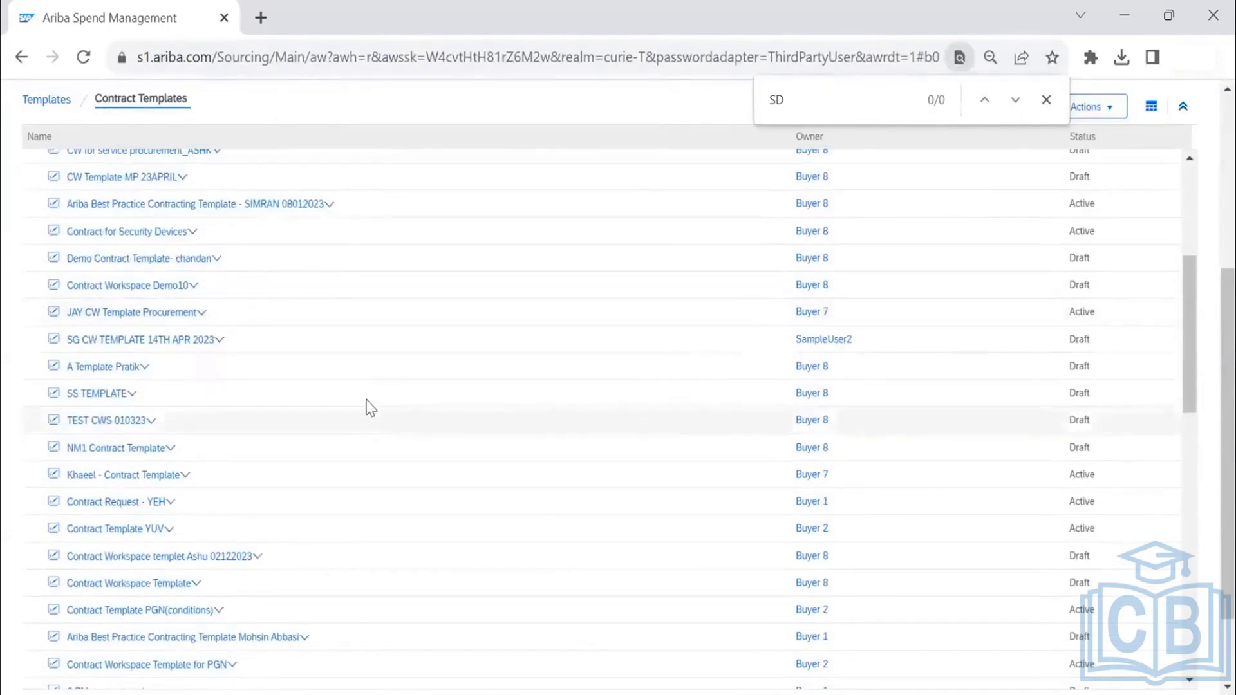
{"action": "key", "text": "ctrl+f"}
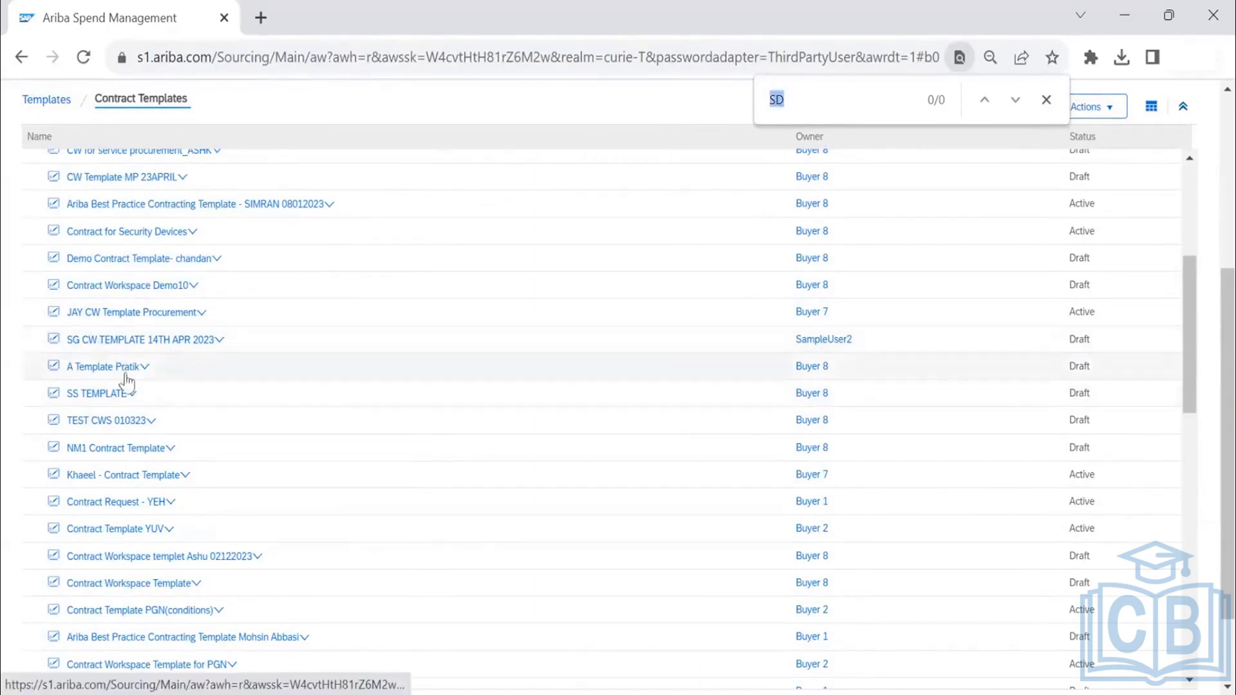
{"action": "left_click", "coordinate": [130, 396]}
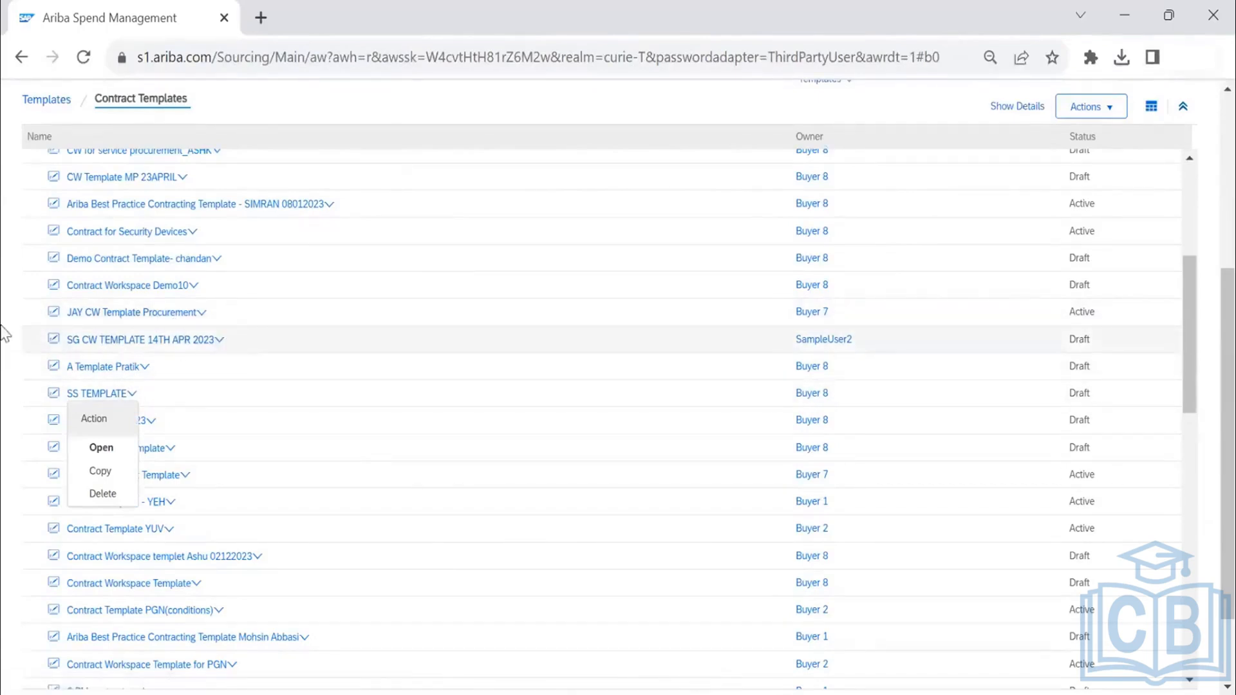
{"action": "left_click", "coordinate": [303, 185]}
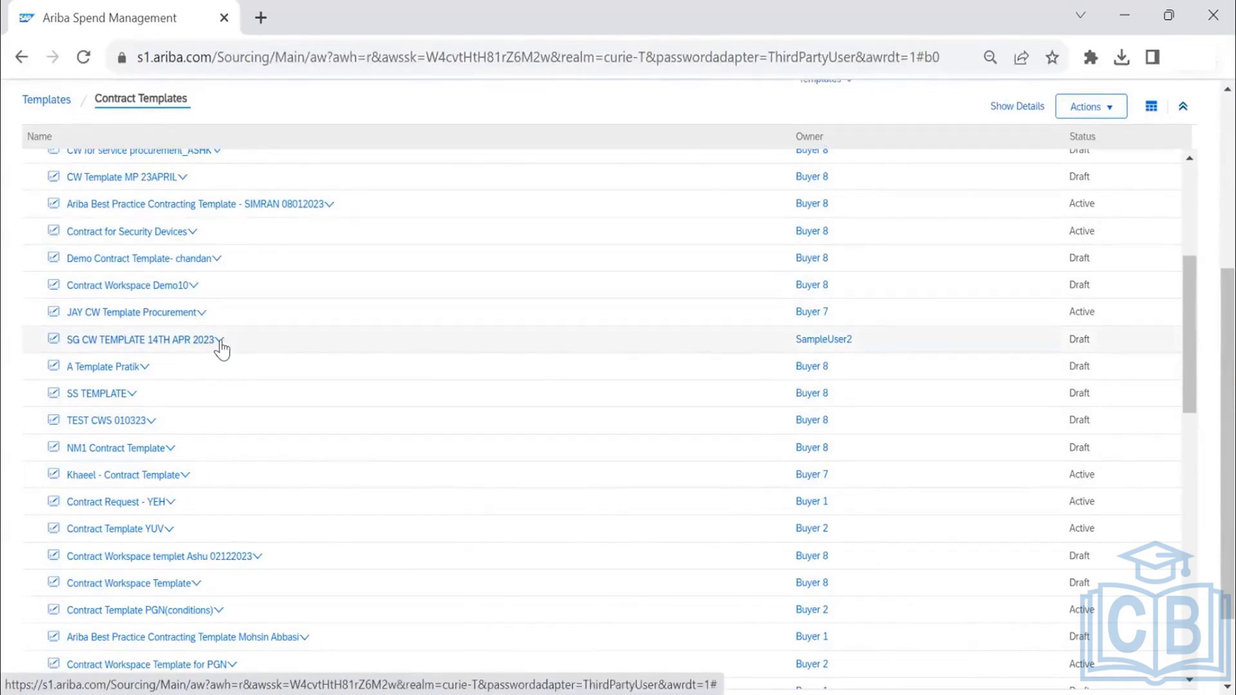
- Look through the Contract Templates list and open the active template listed just below NM1 Contract Template
{"action": "scroll", "coordinate": [222, 348], "scroll_direction": "down", "scroll_amount": 3}
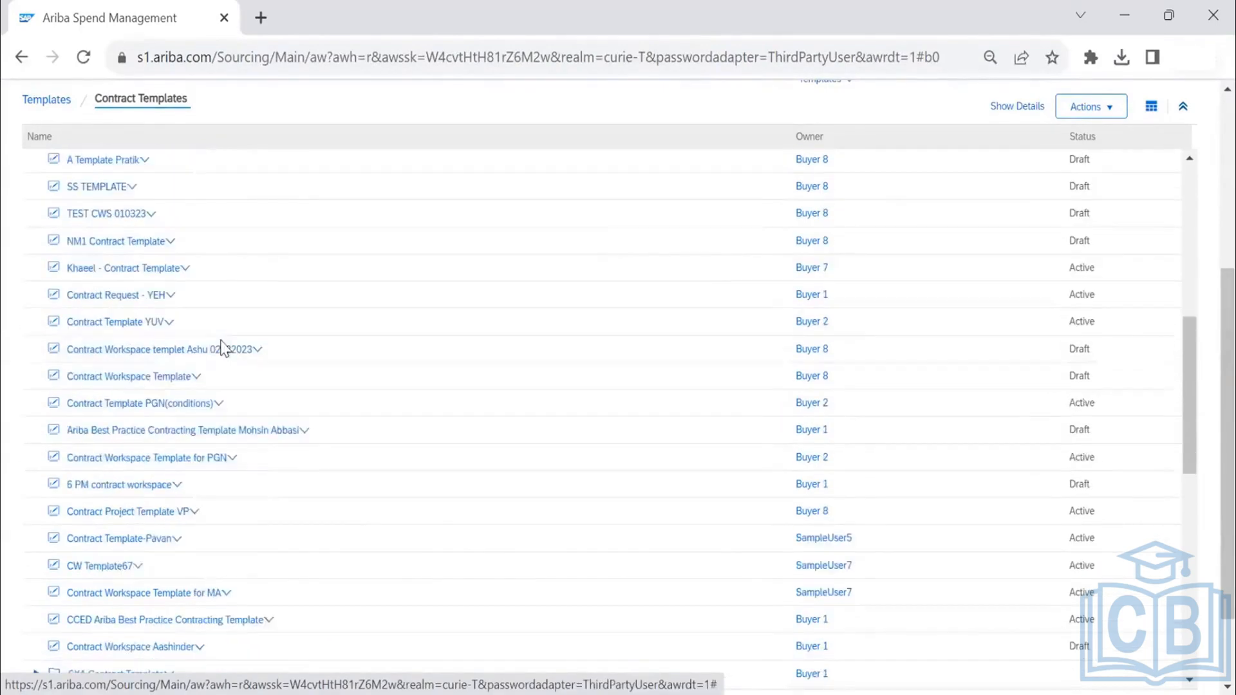
{"action": "scroll", "coordinate": [223, 347], "scroll_direction": "down", "scroll_amount": 3}
{"action": "scroll", "coordinate": [222, 348], "scroll_direction": "down", "scroll_amount": 5}
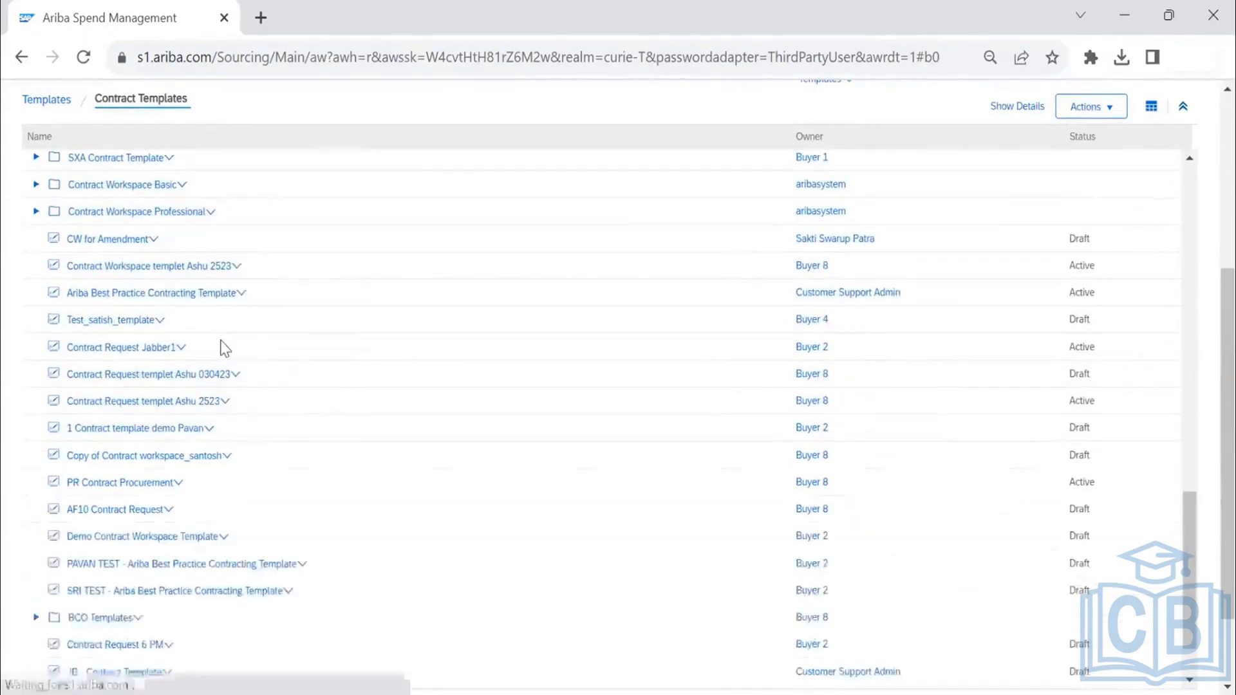
{"action": "scroll", "coordinate": [224, 348], "scroll_direction": "down", "scroll_amount": 3}
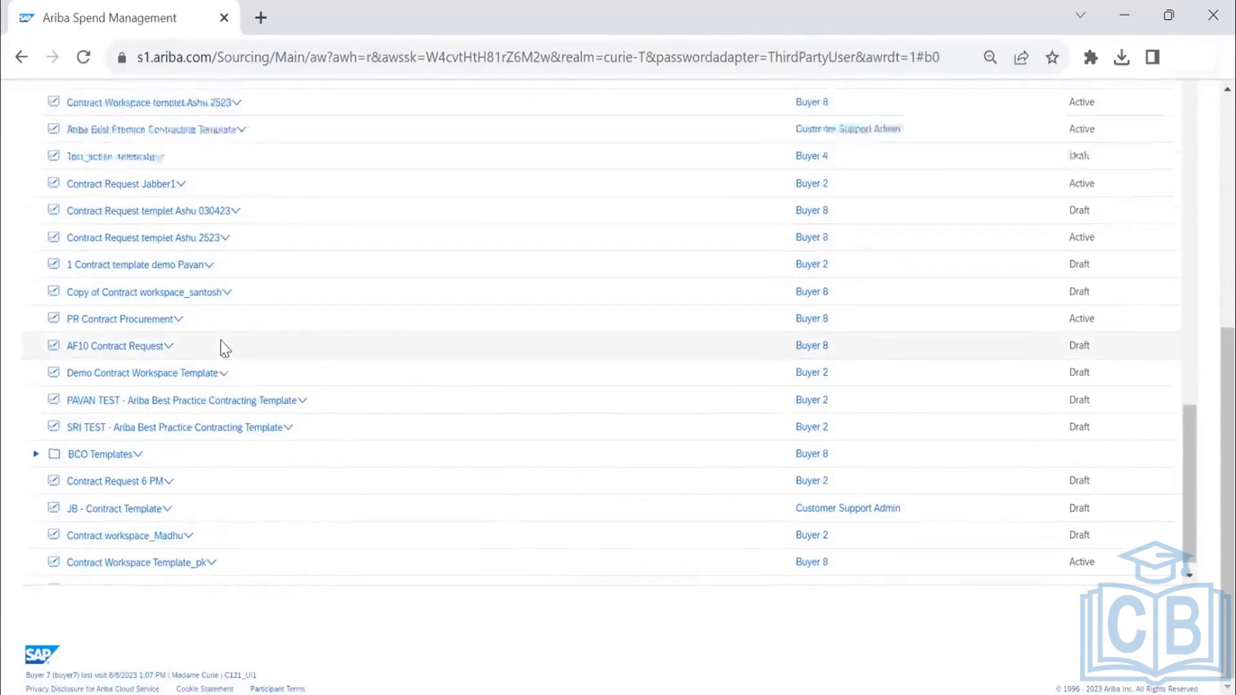
{"action": "scroll", "coordinate": [222, 346], "scroll_direction": "up", "scroll_amount": 8}
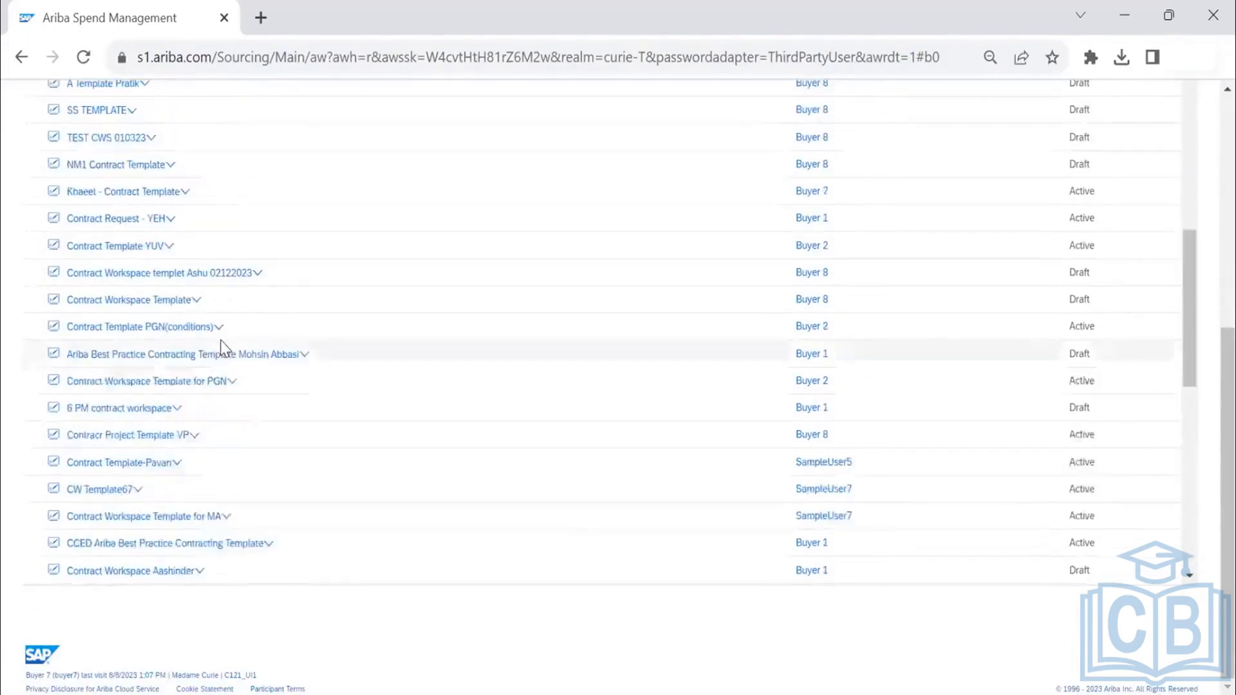
{"action": "left_click", "coordinate": [186, 195]}
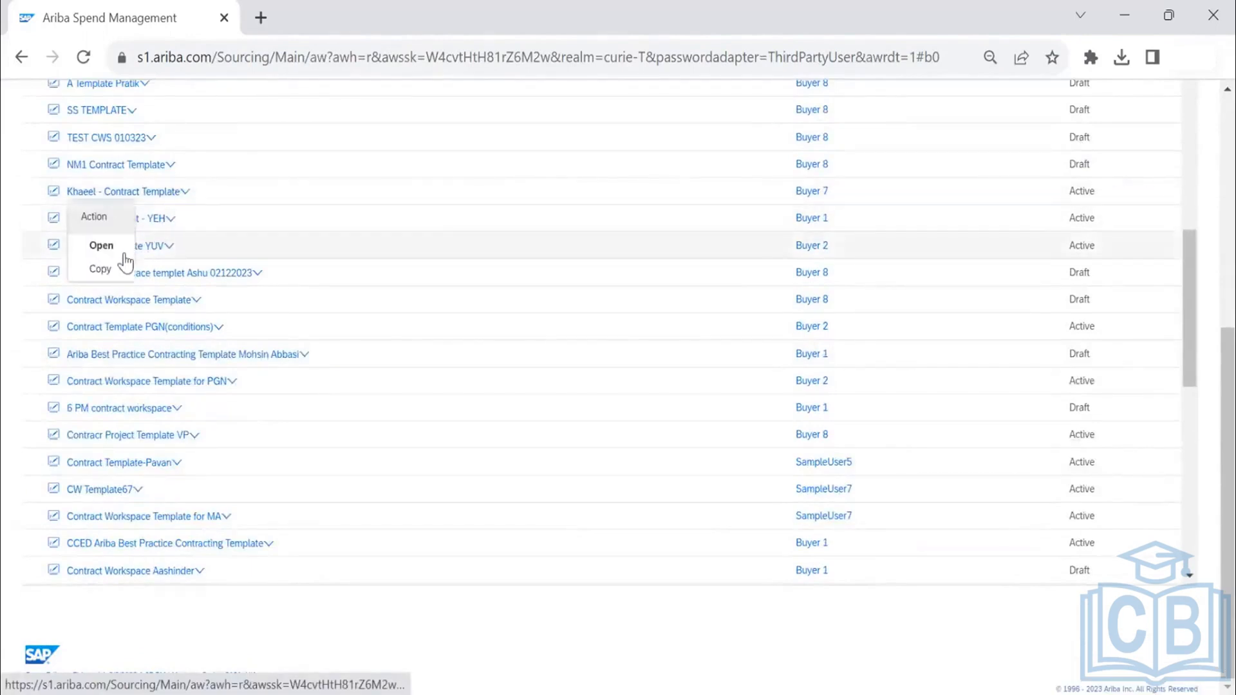
{"action": "left_click", "coordinate": [103, 248]}
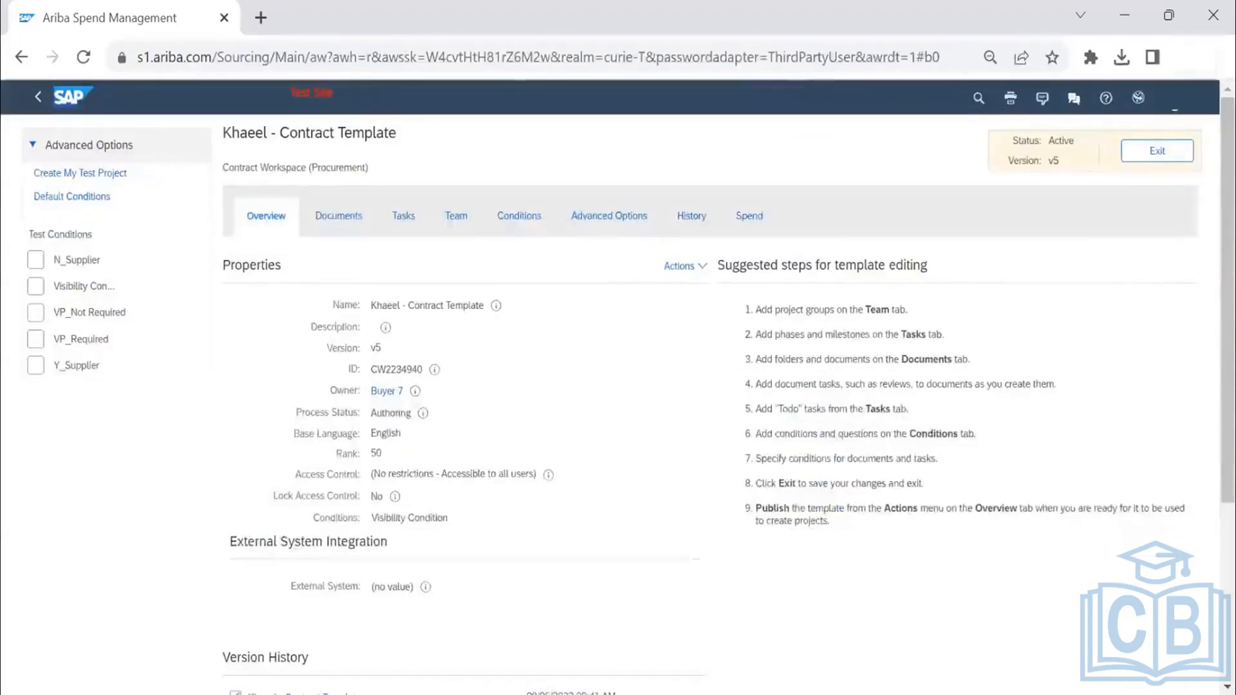
- Examine the opened contract template's status and its version history
{"action": "left_click_drag", "start_coordinate": [1074, 140], "coordinate": [1034, 141]}
{"action": "scroll", "coordinate": [636, 380], "scroll_direction": "down", "scroll_amount": 3}
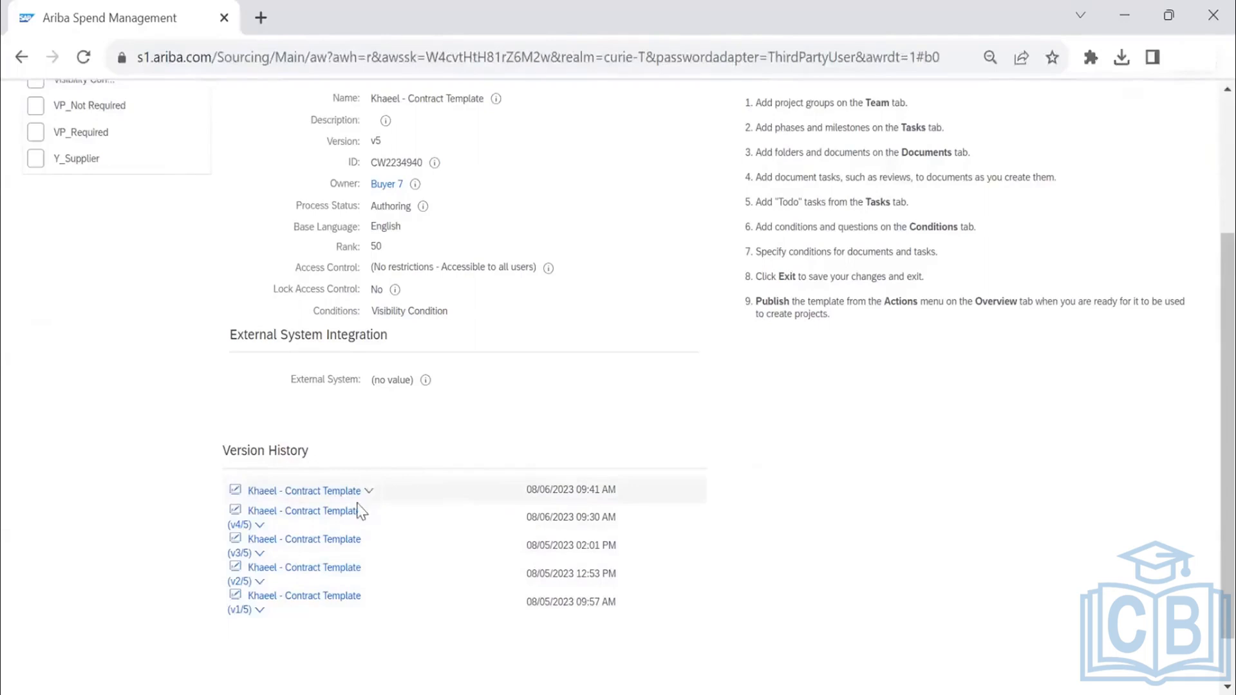
- Review the contract template's documents, its tasks with their conditions, and its team members
{"action": "scroll", "coordinate": [360, 508], "scroll_direction": "up", "scroll_amount": 3}
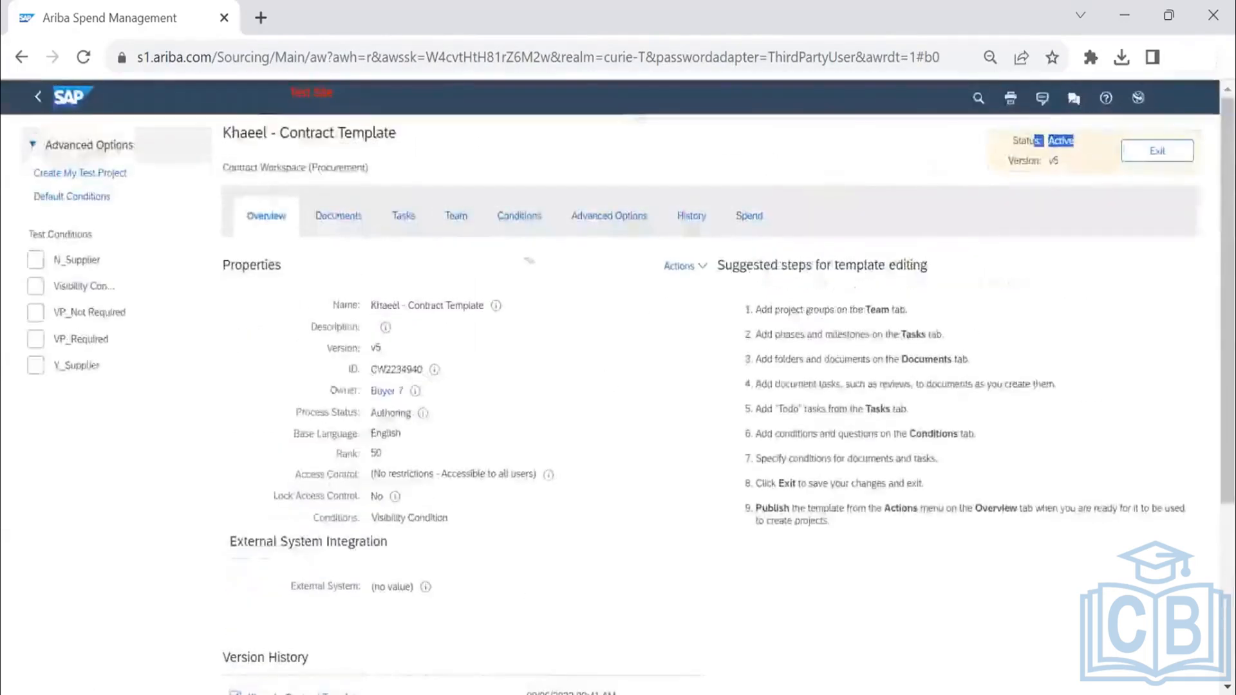
{"action": "left_click", "coordinate": [356, 222]}
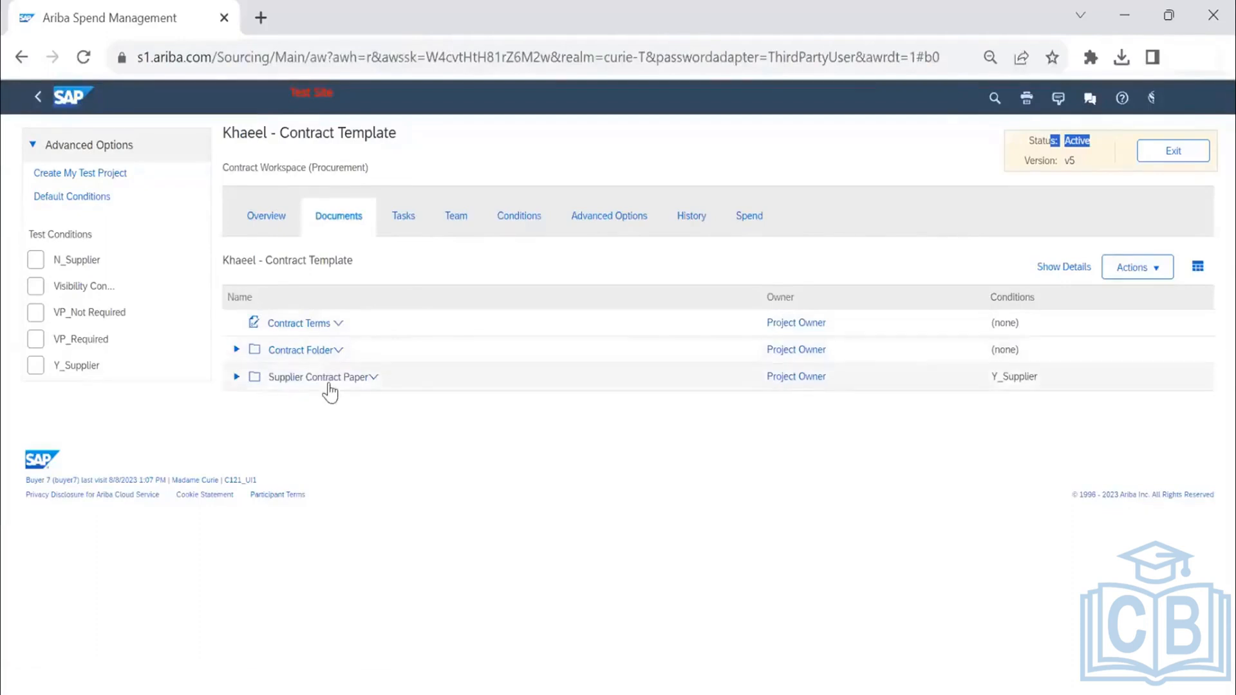
{"action": "left_click", "coordinate": [408, 218]}
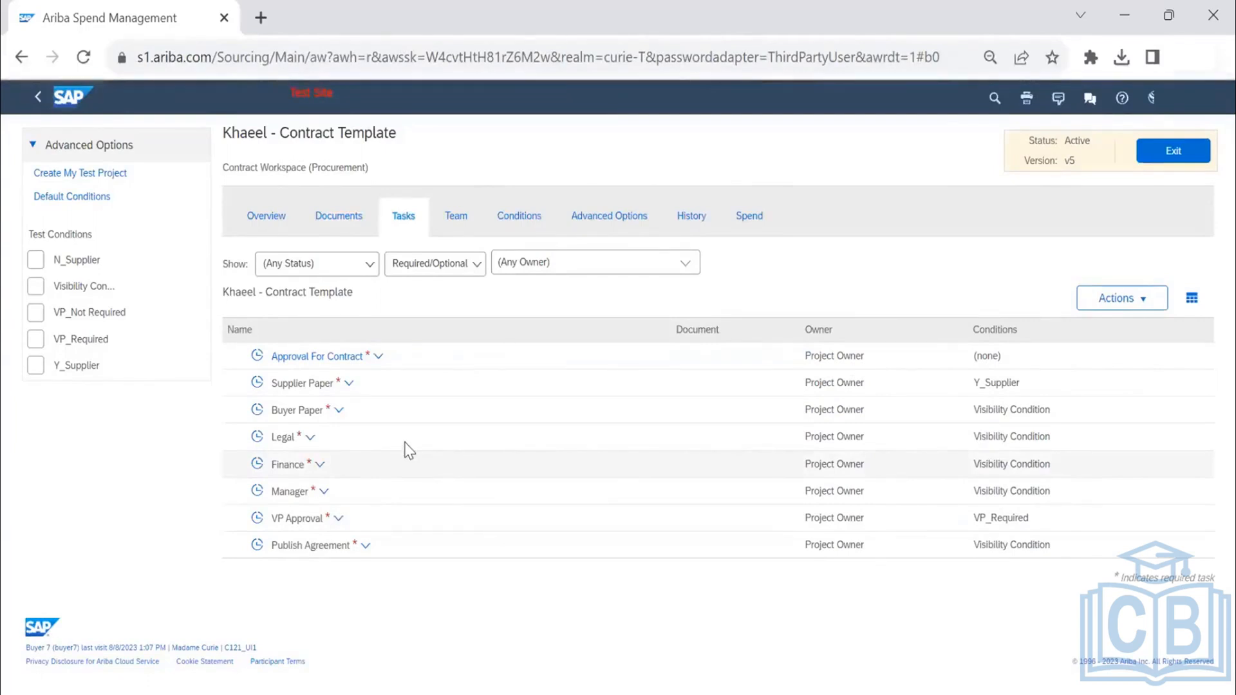
{"action": "left_click", "coordinate": [462, 217]}
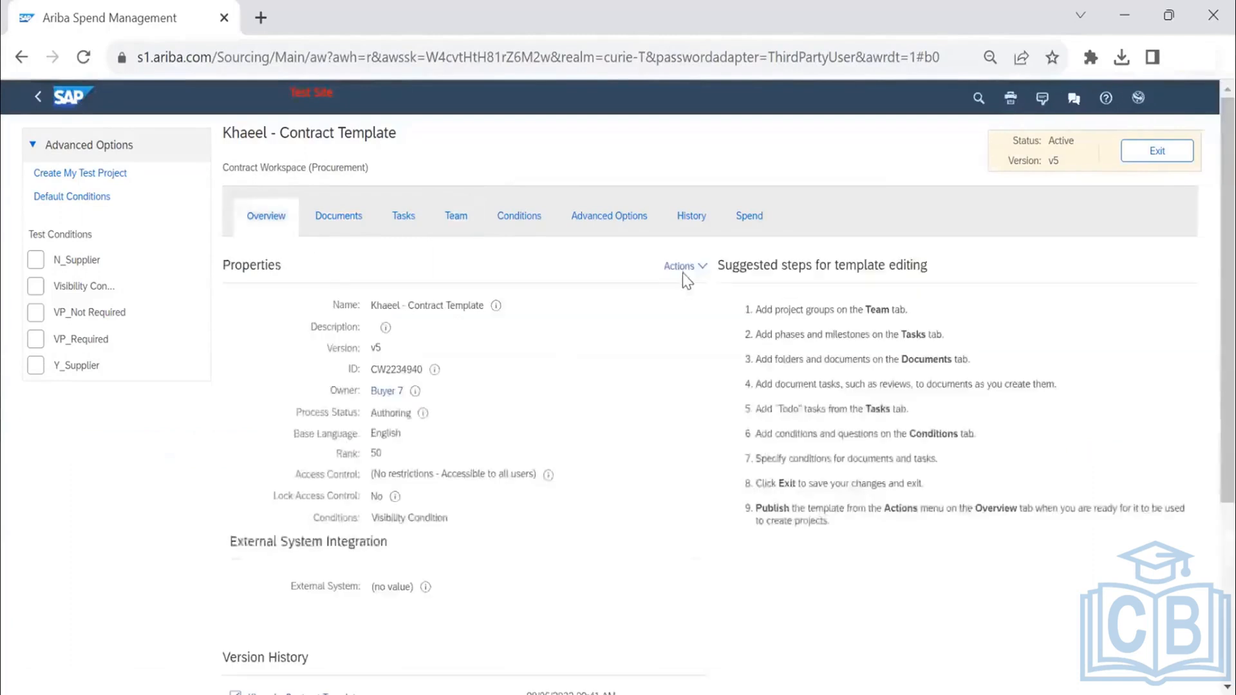
- Create a new version of the active contract template and show the draft's documents
{"action": "left_click", "coordinate": [682, 270]}
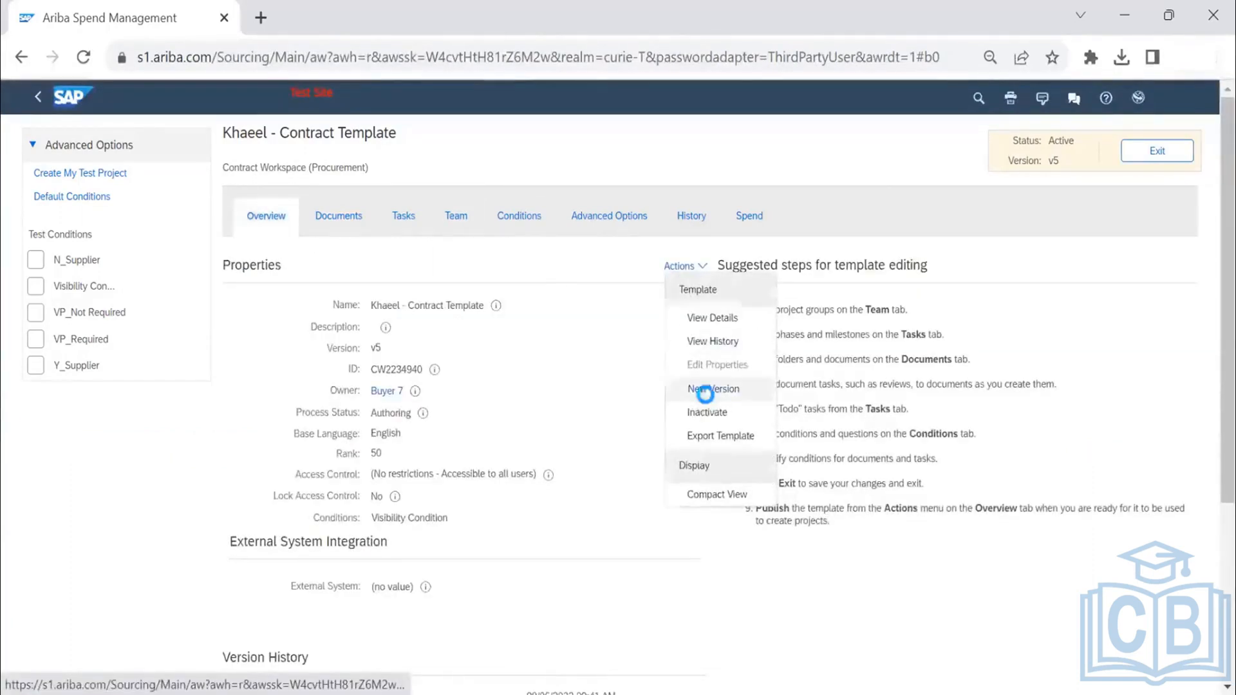
{"action": "left_click", "coordinate": [711, 390]}
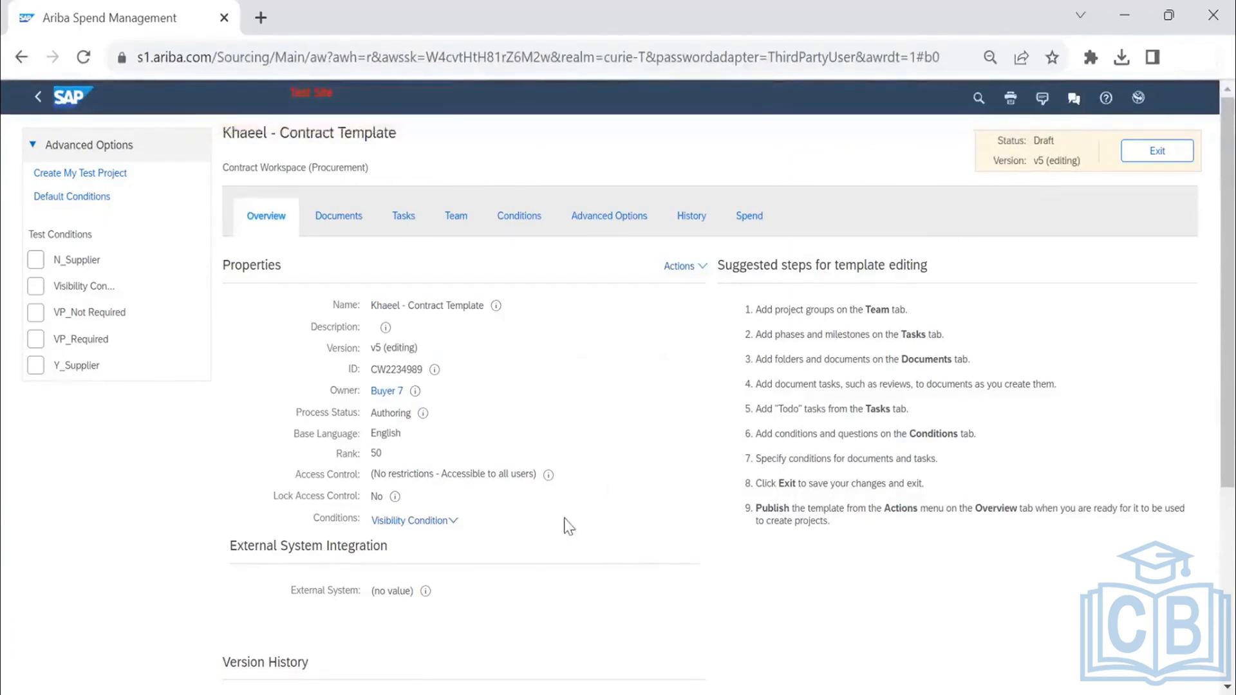
{"action": "left_click", "coordinate": [348, 222]}
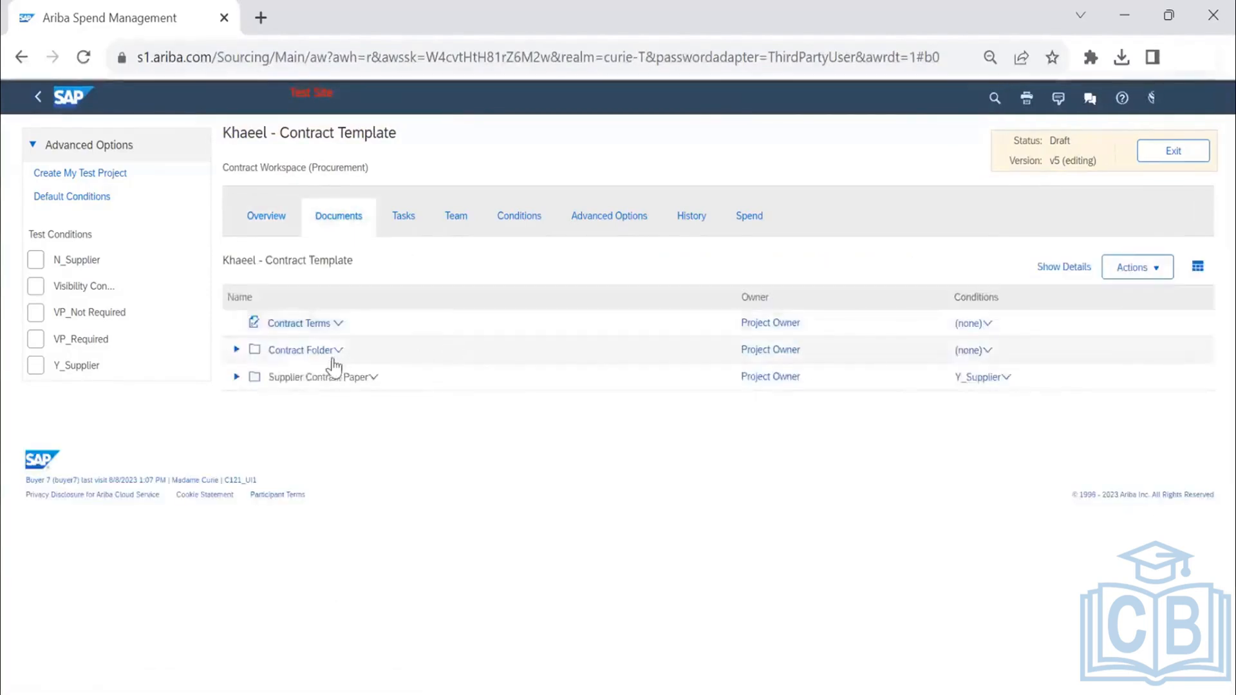
- Create a main agreement among the draft template's documents by uploading the file Main Agreement Template_TEST (1) from Downloads
{"action": "left_click", "coordinate": [1138, 270]}
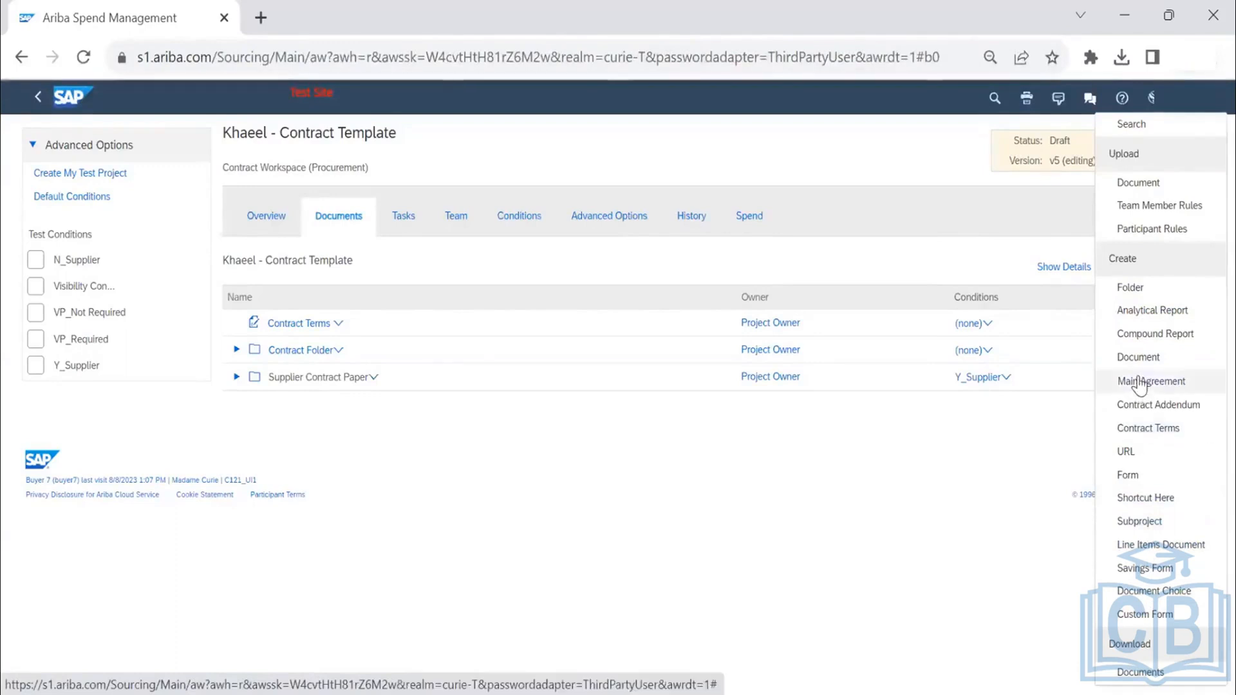
{"action": "left_click", "coordinate": [710, 482]}
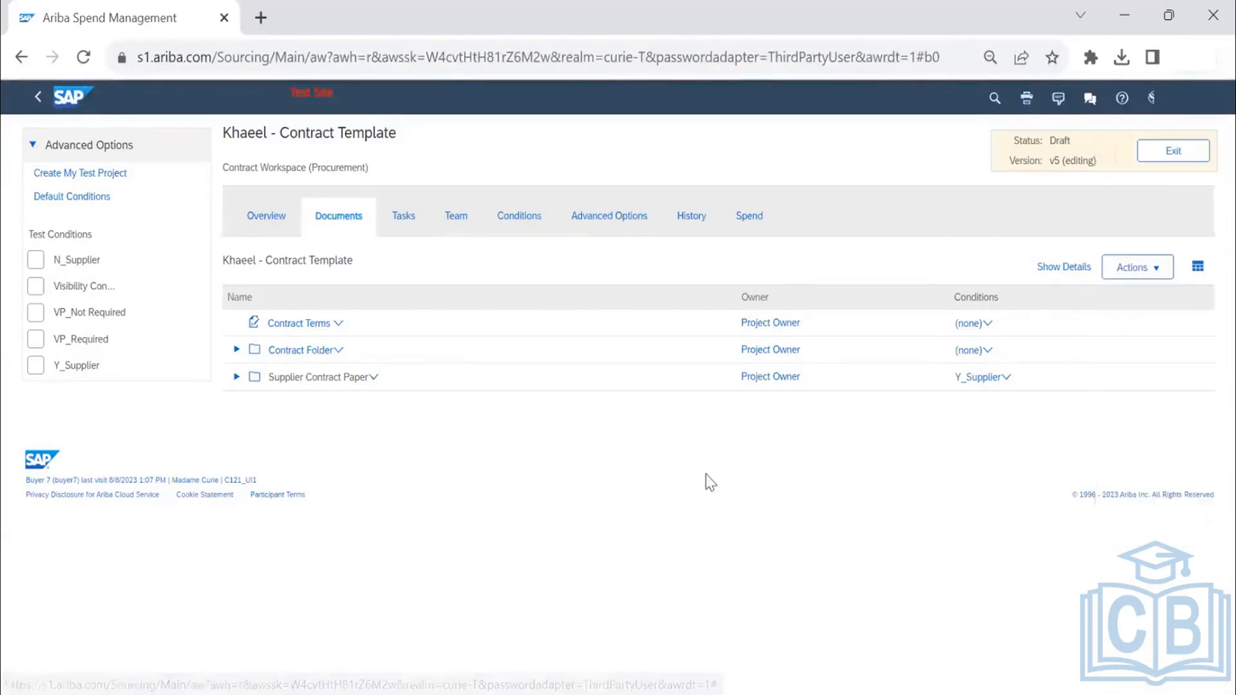
{"action": "left_click", "coordinate": [1145, 267]}
{"action": "left_click", "coordinate": [1144, 269]}
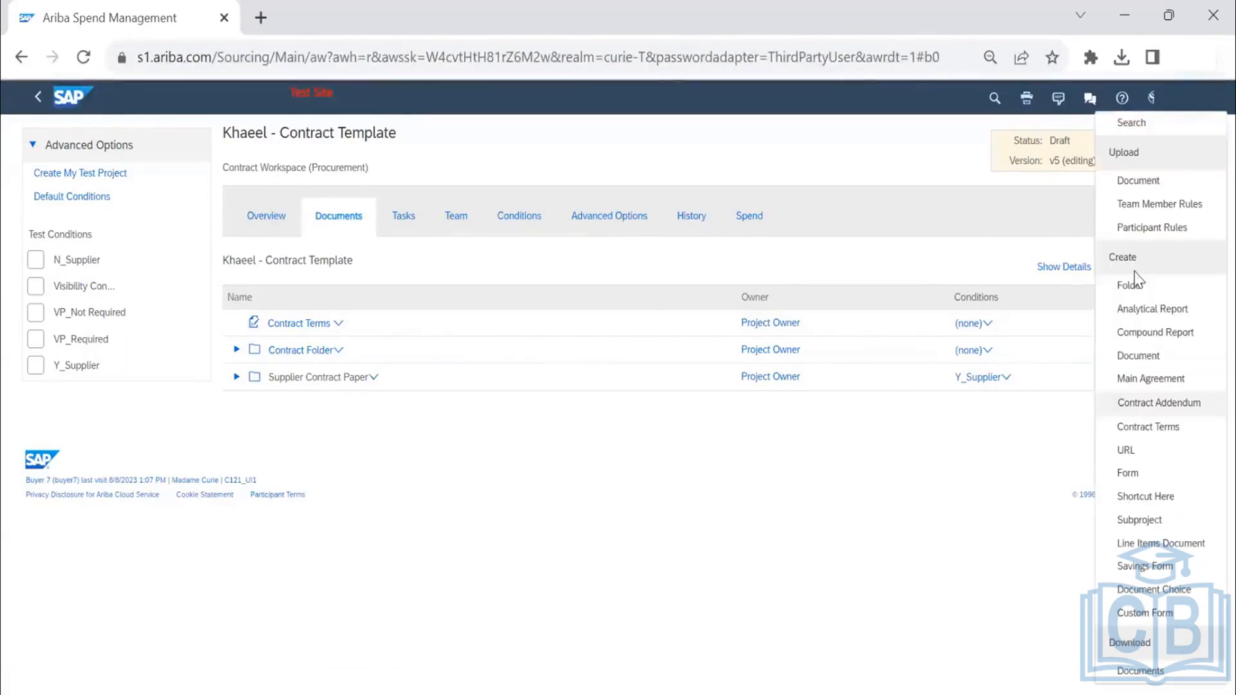
{"action": "left_click", "coordinate": [1151, 380]}
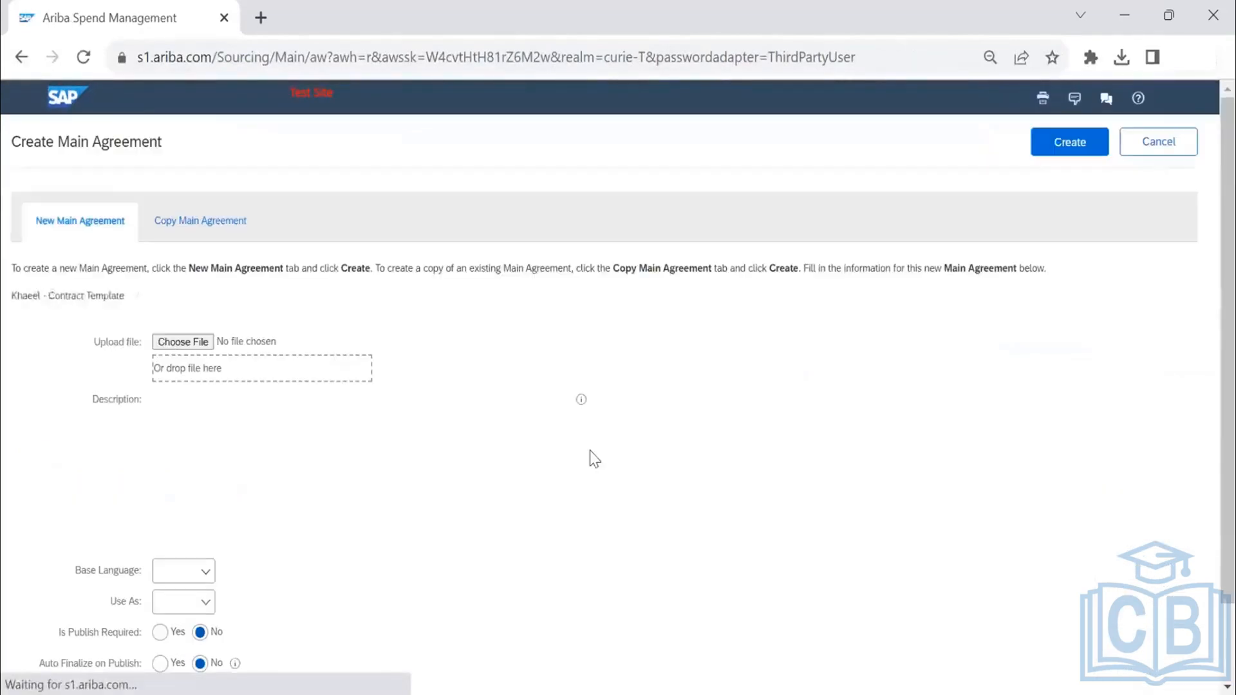
{"action": "left_click", "coordinate": [198, 348]}
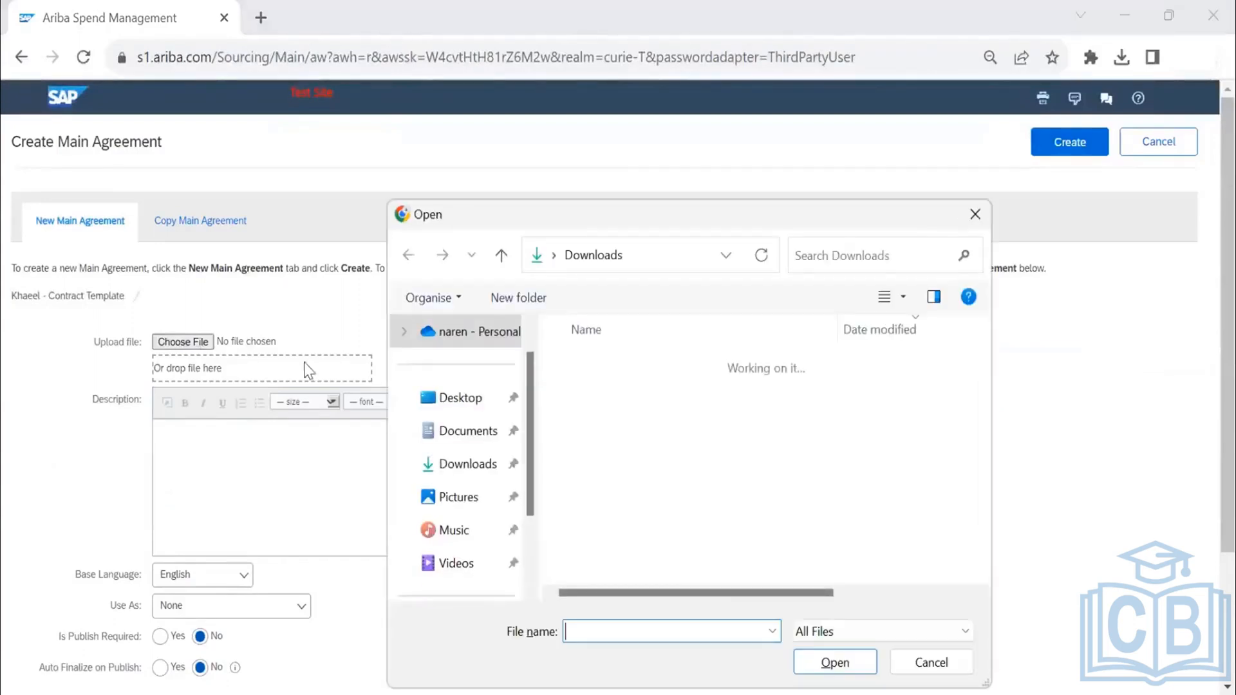
{"action": "left_click", "coordinate": [598, 392]}
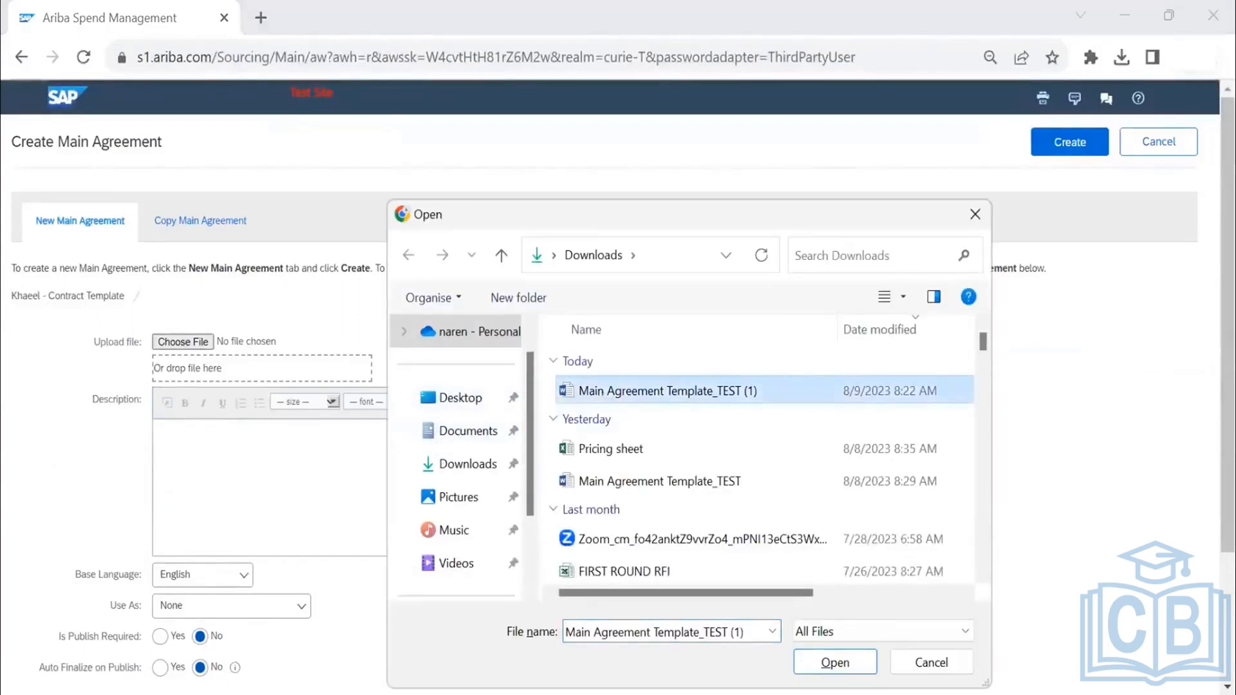
{"action": "key", "text": "Return"}
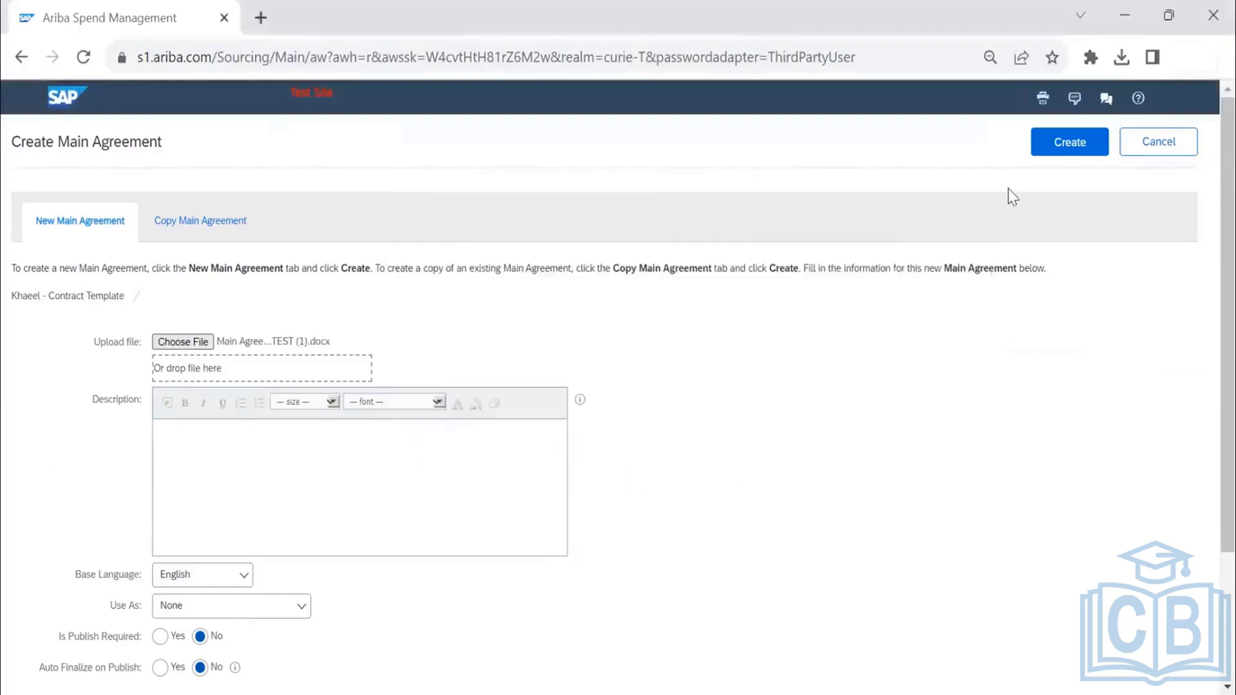
{"action": "left_click", "coordinate": [1054, 147]}
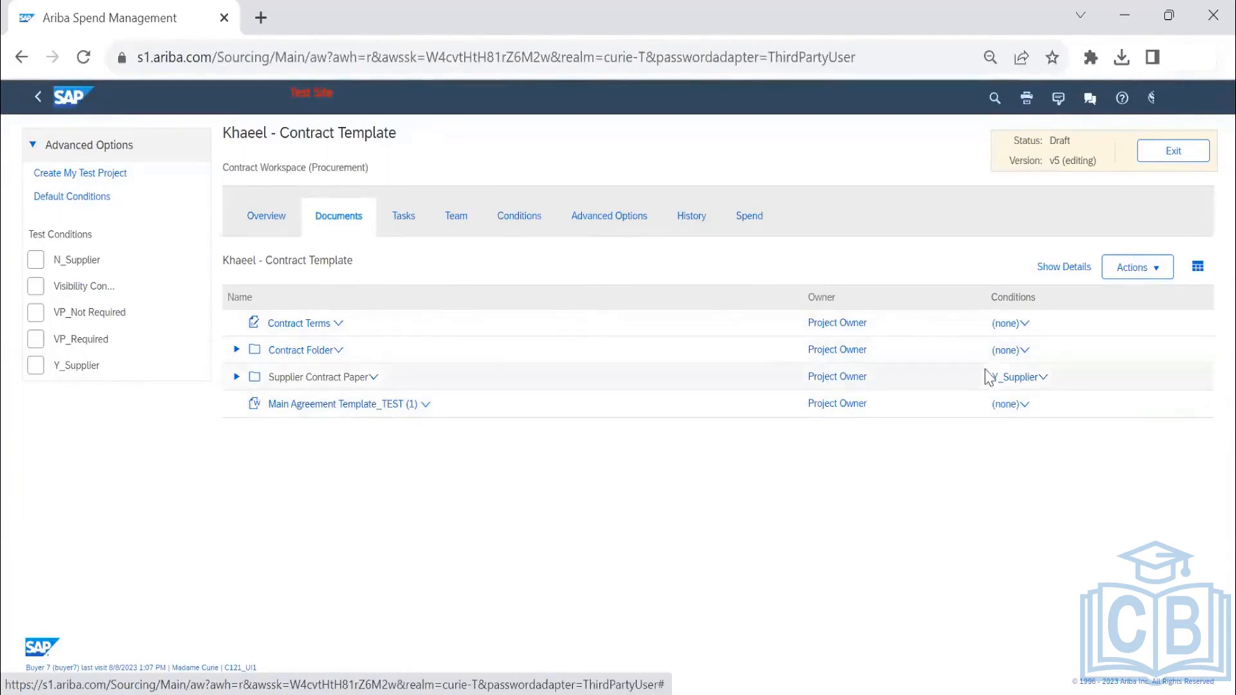
- View the details of the Main Agreement Template_TEST (1) document and open its document properties setup
{"action": "left_click", "coordinate": [1147, 268]}
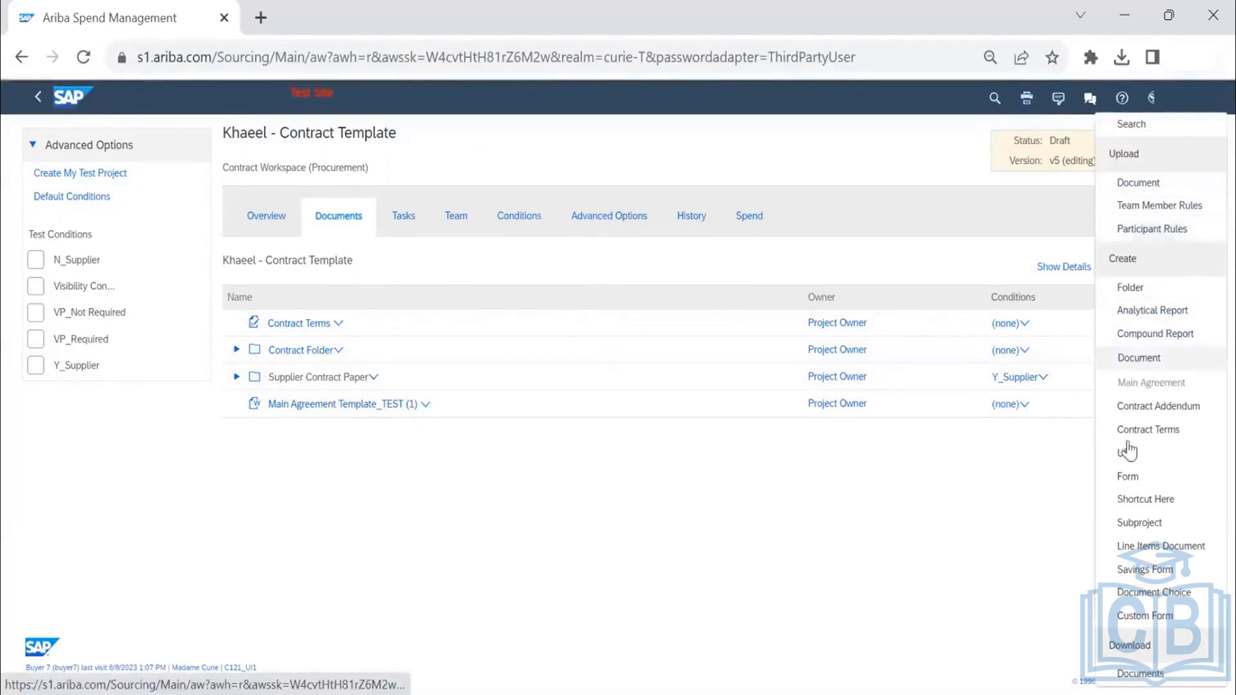
{"action": "left_click", "coordinate": [413, 409]}
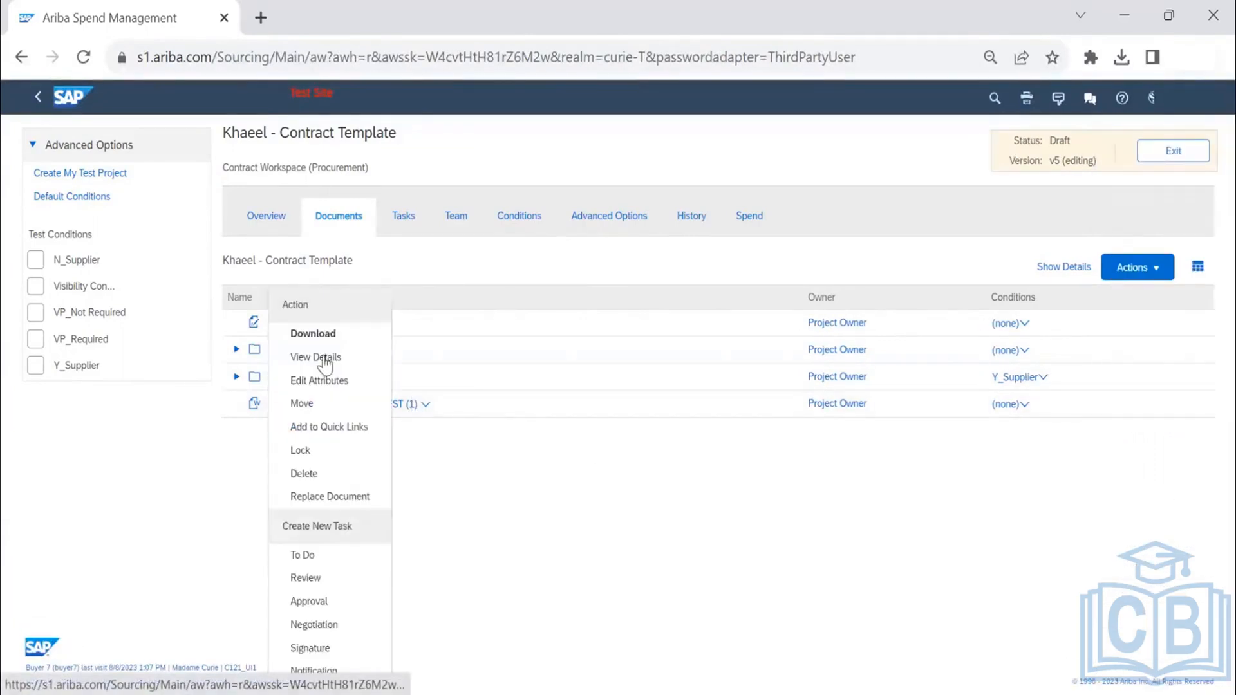
{"action": "left_click", "coordinate": [323, 358]}
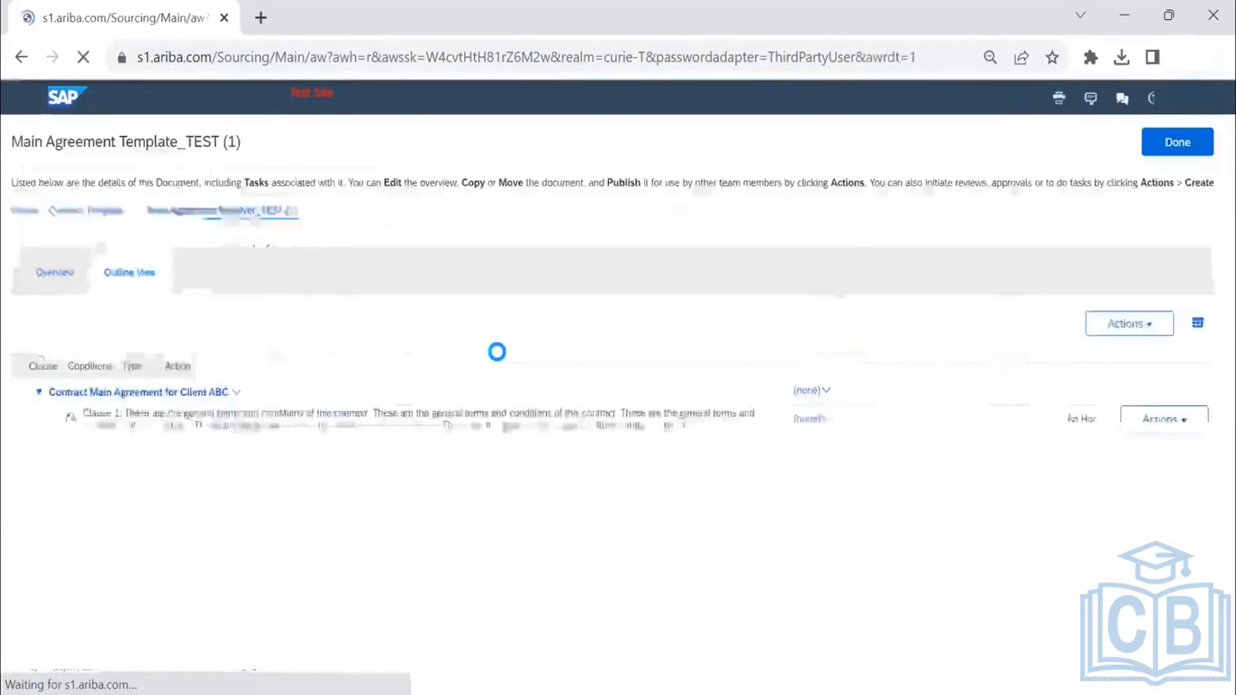
{"action": "left_click", "coordinate": [1080, 325]}
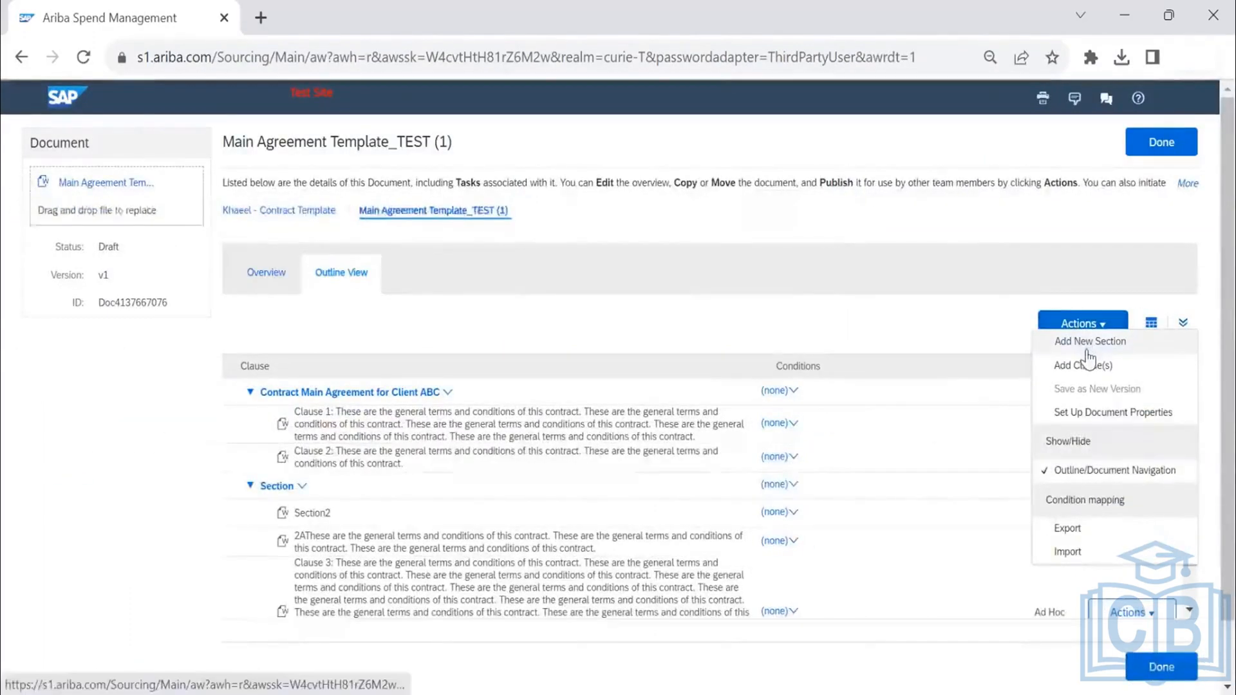
{"action": "left_click", "coordinate": [1105, 414]}
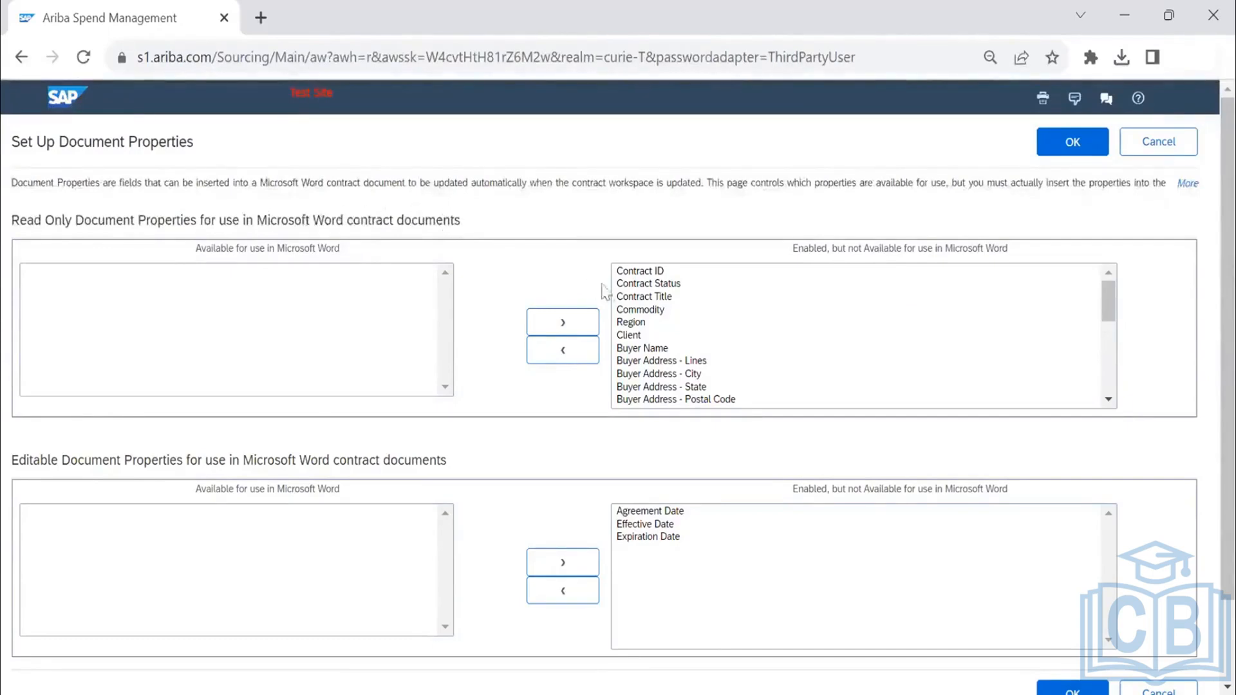
- Make the read-only properties Contract ID, Region and Client available for use in Microsoft Word
{"action": "left_click", "coordinate": [640, 272]}
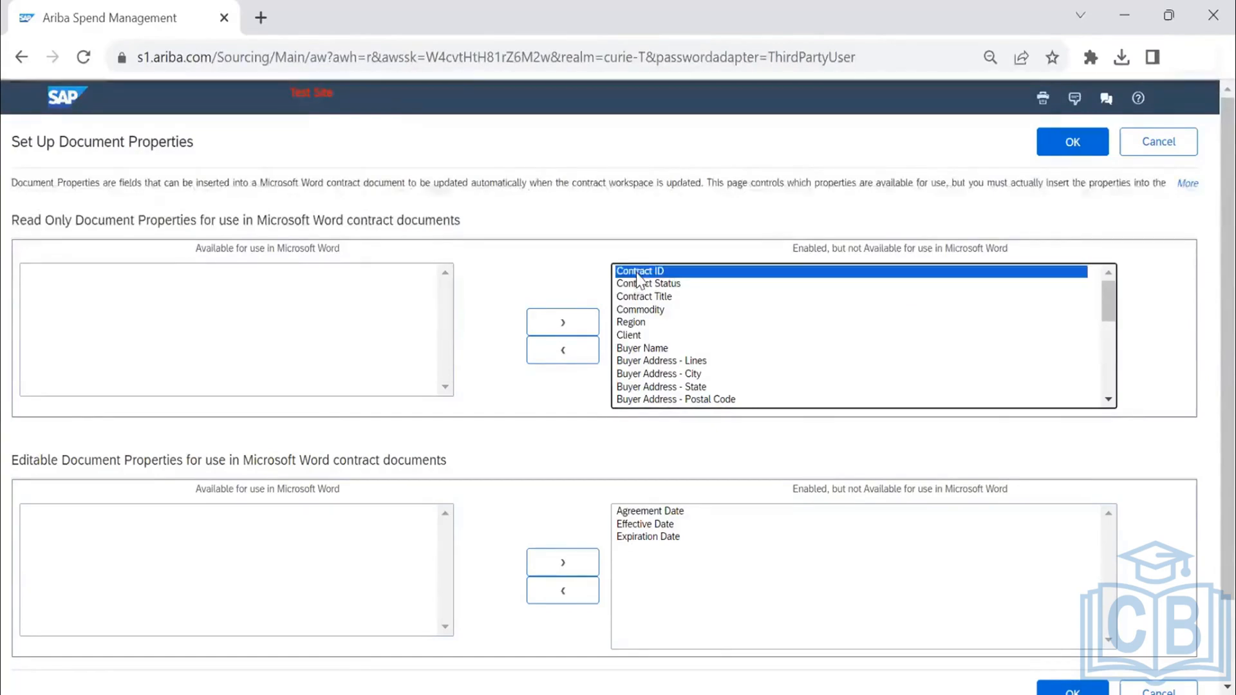
{"action": "left_click", "coordinate": [568, 353]}
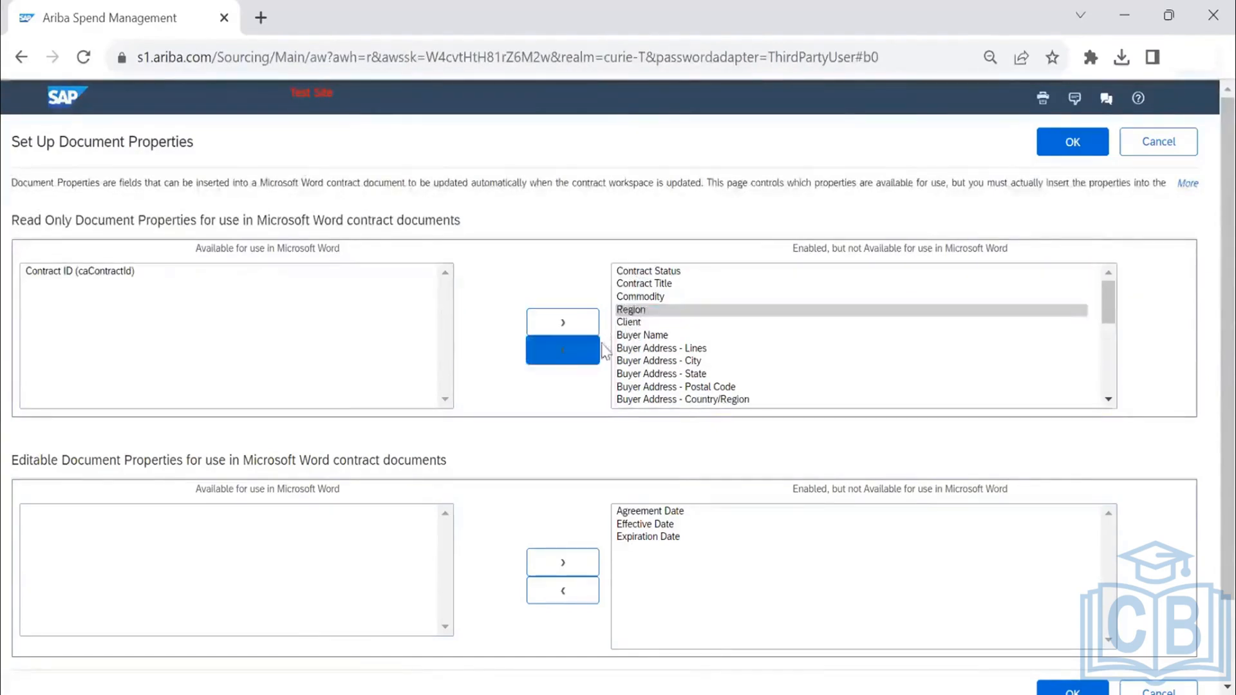
{"action": "left_click", "coordinate": [578, 363]}
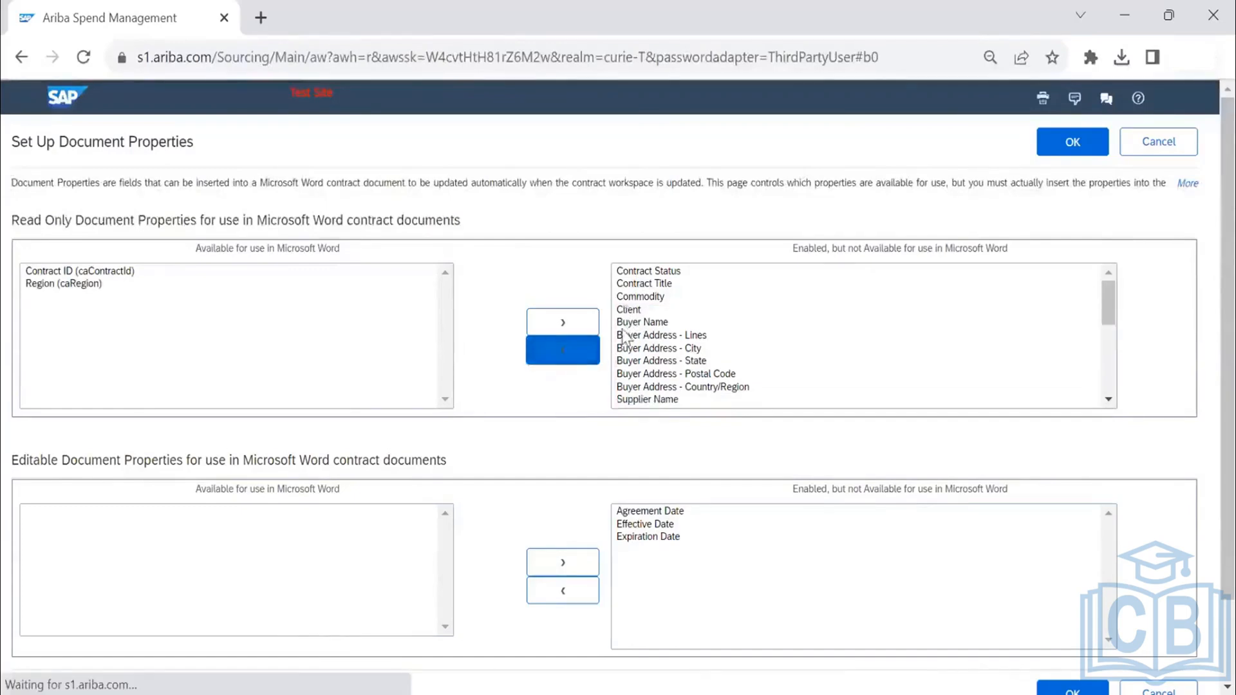
{"action": "left_click", "coordinate": [570, 370]}
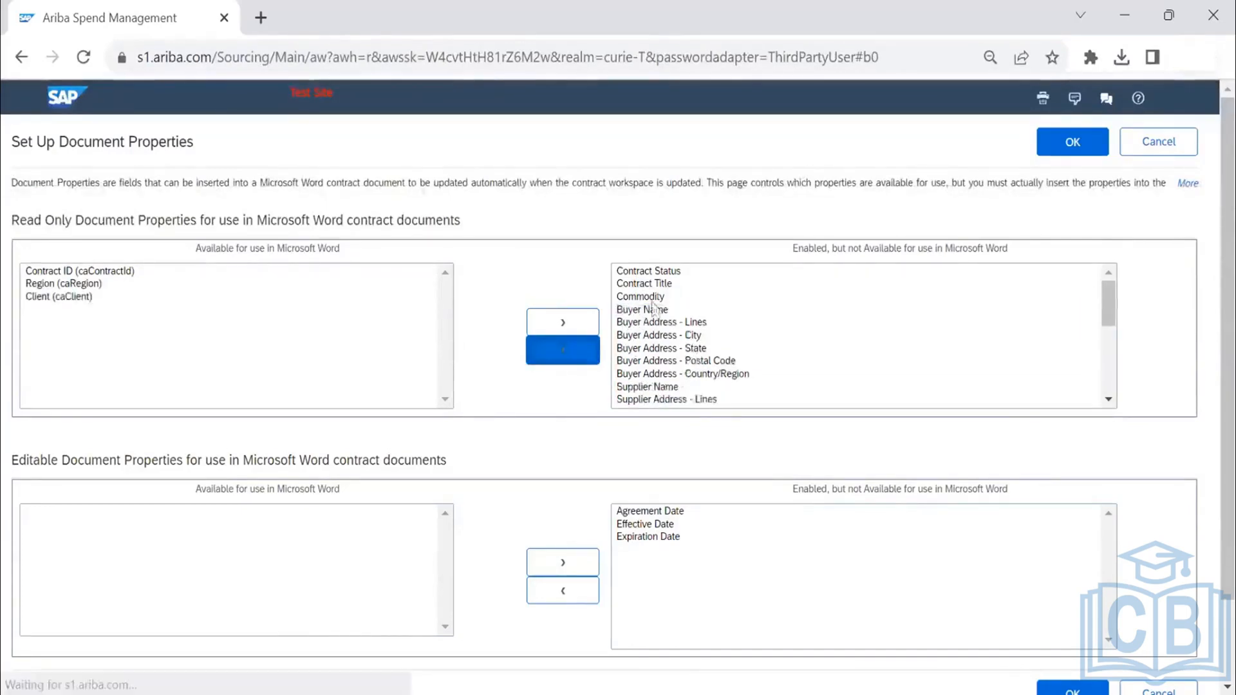
- Examine the read-only properties made available for Microsoft Word and look through the remaining enabled ones
{"action": "left_click", "coordinate": [56, 271]}
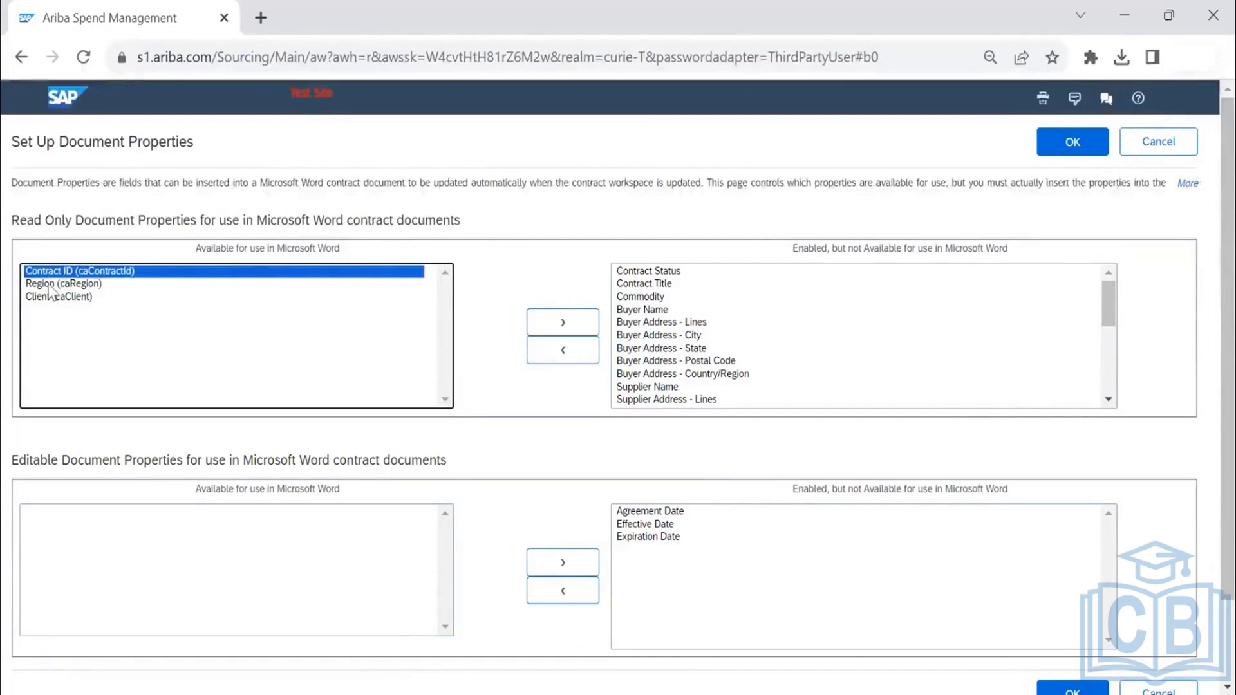
{"action": "left_click", "coordinate": [49, 285]}
{"action": "left_click", "coordinate": [49, 298]}
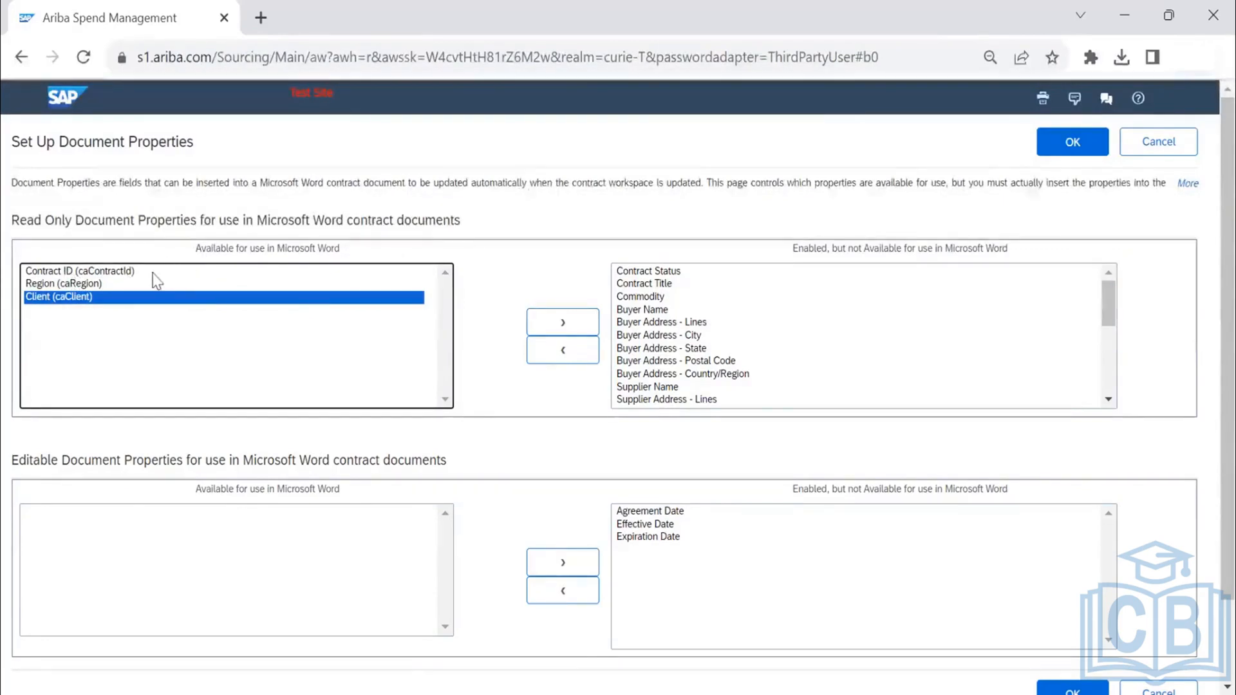
{"action": "left_click", "coordinate": [54, 284]}
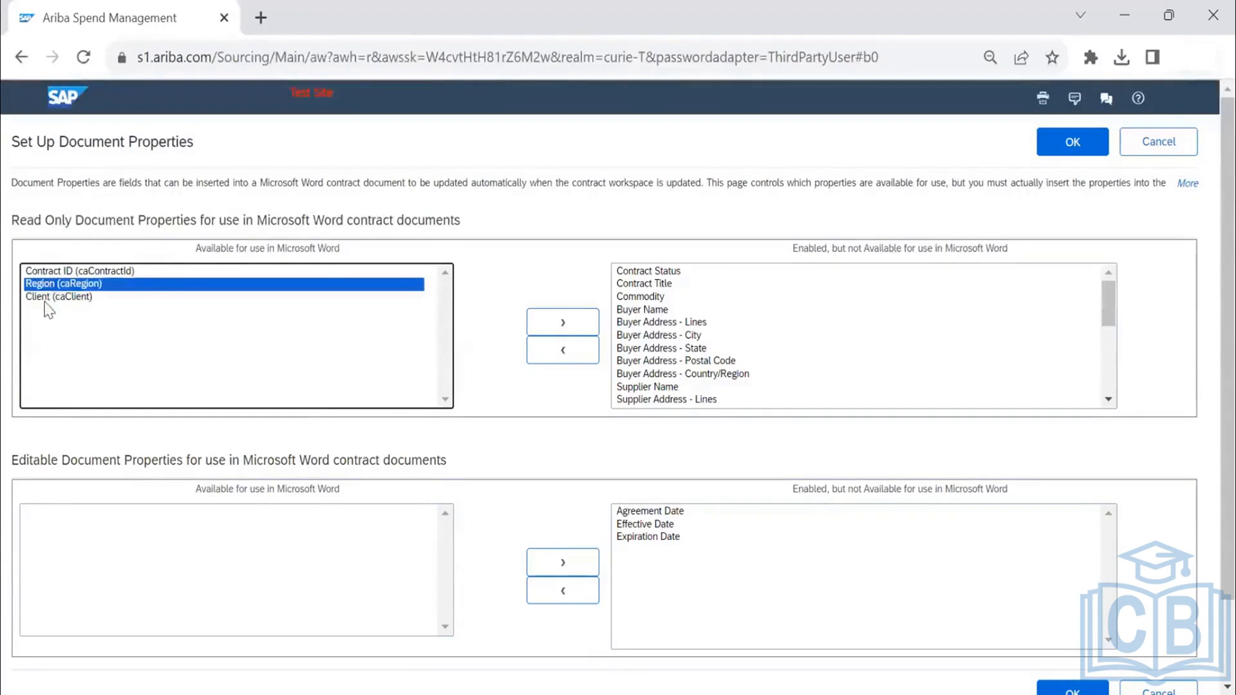
{"action": "left_click", "coordinate": [578, 330]}
{"action": "scroll", "coordinate": [708, 327], "scroll_direction": "down", "scroll_amount": 5}
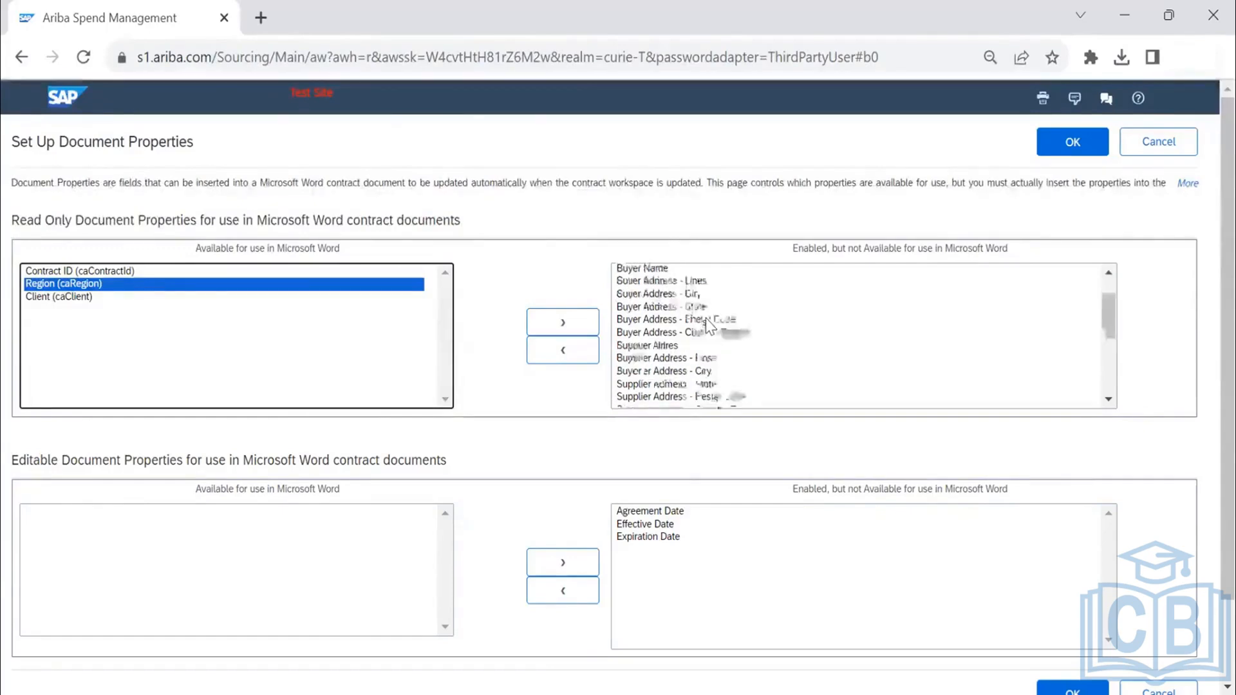
{"action": "scroll", "coordinate": [694, 323], "scroll_direction": "up", "scroll_amount": 3}
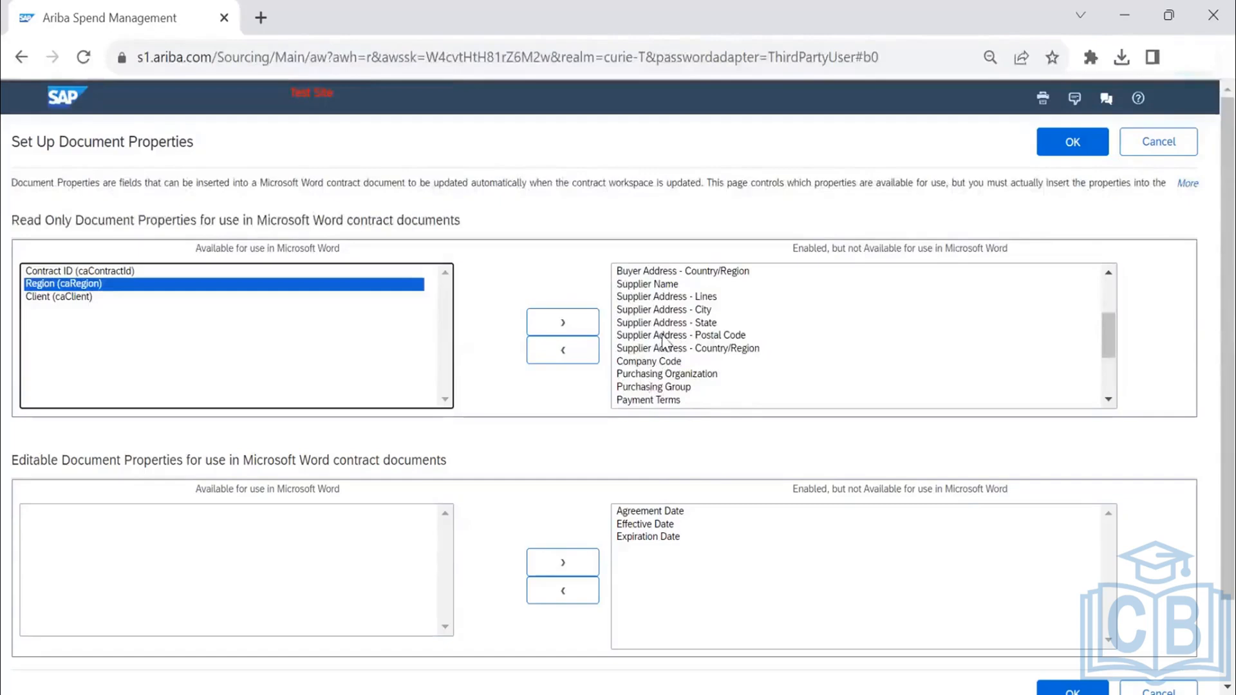
{"action": "scroll", "coordinate": [663, 341], "scroll_direction": "down", "scroll_amount": 3}
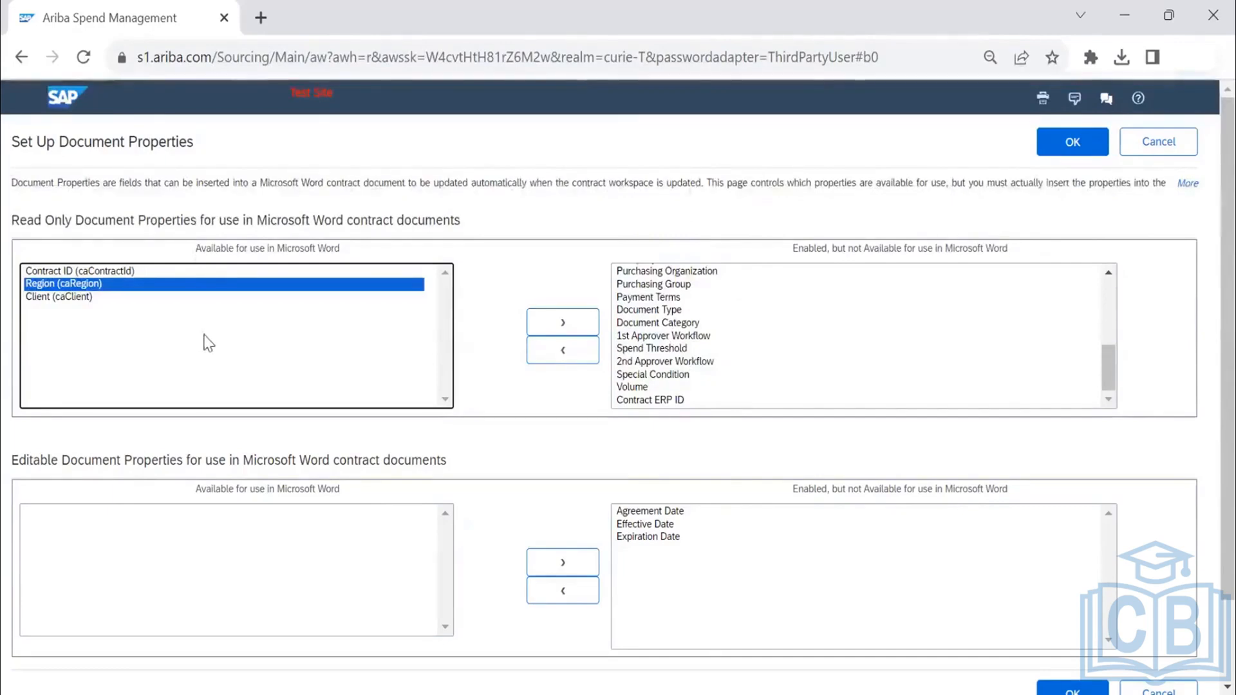
- Make the editable properties Agreement Date, Effective Date and Expiration Date available for use in Microsoft Word and confirm the property setup
{"action": "scroll", "coordinate": [208, 343], "scroll_direction": "down", "scroll_amount": 2}
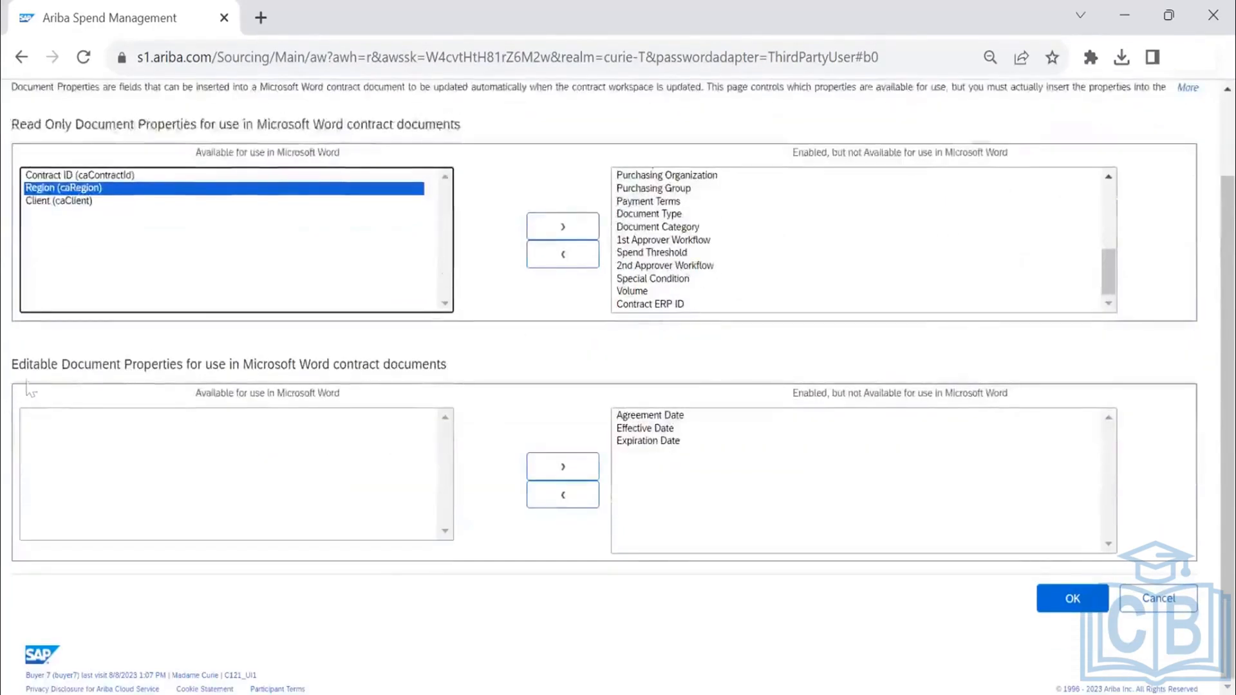
{"action": "left_click", "coordinate": [639, 417]}
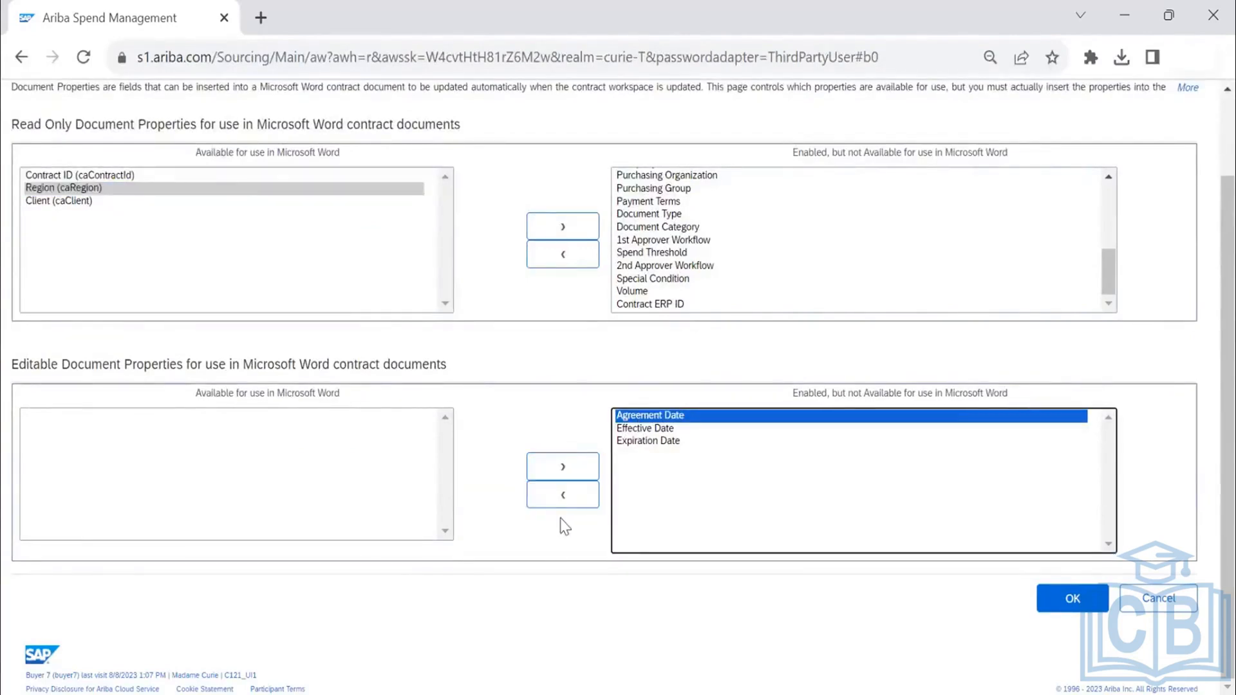
{"action": "left_click", "coordinate": [563, 496]}
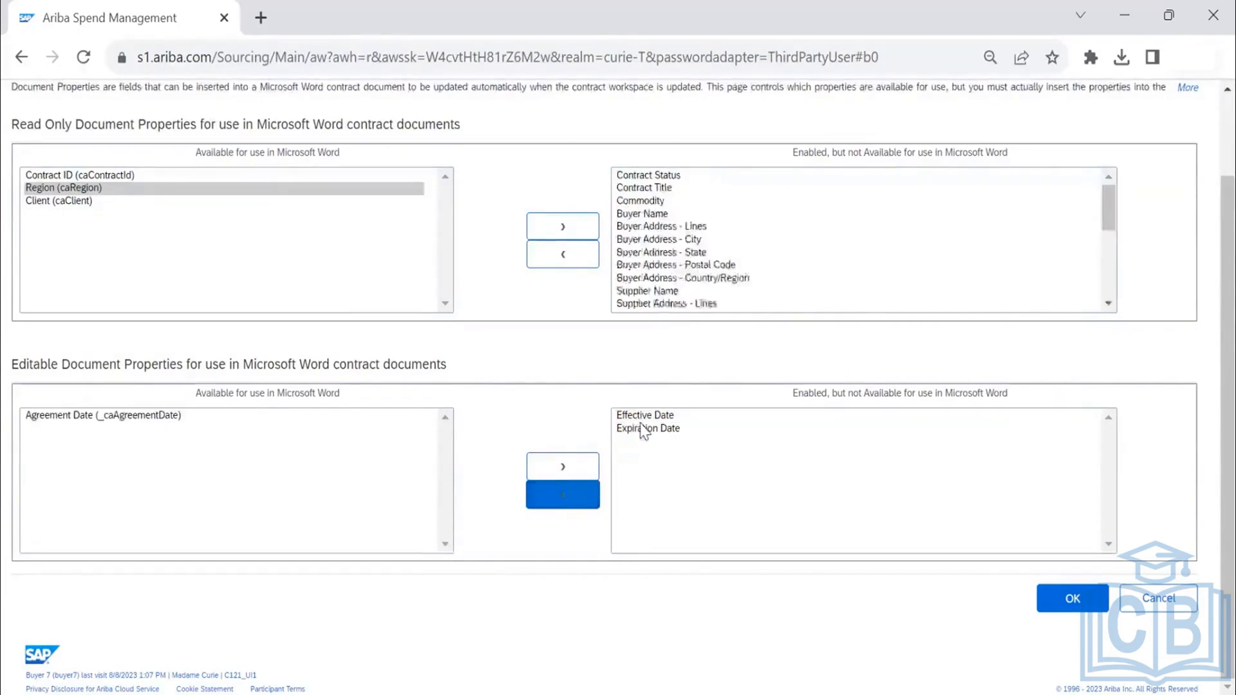
{"action": "left_click", "coordinate": [643, 416]}
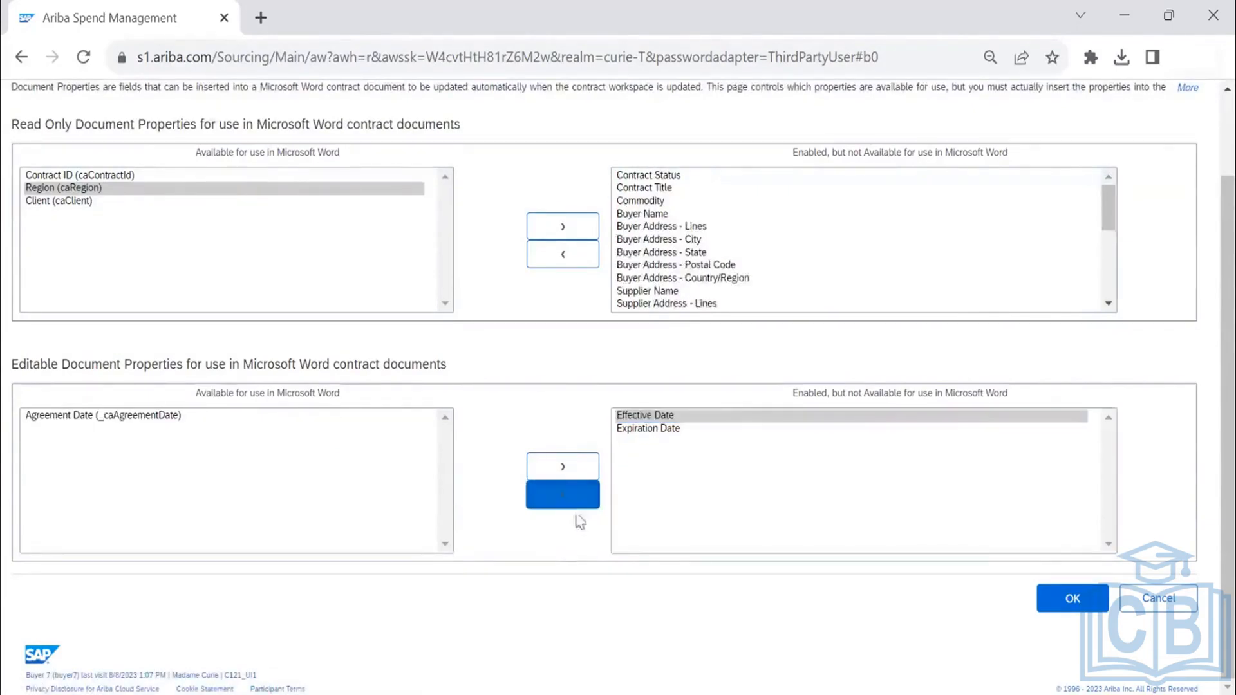
{"action": "left_click", "coordinate": [563, 496]}
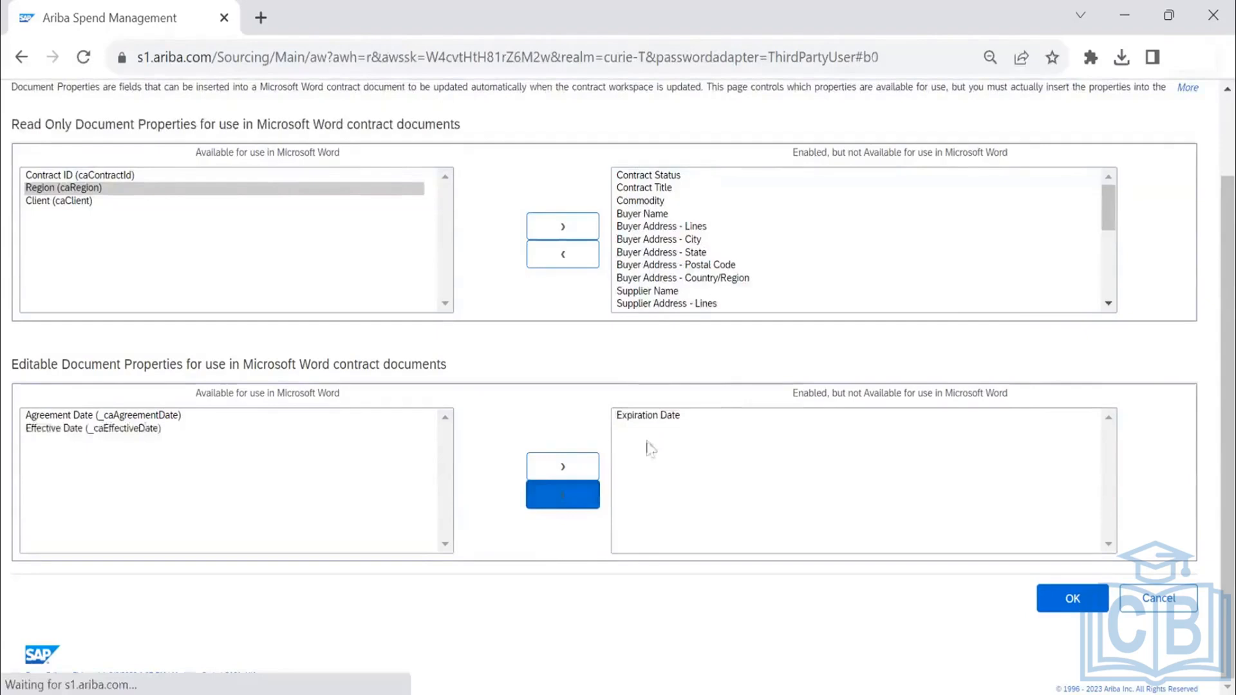
{"action": "left_click", "coordinate": [647, 416]}
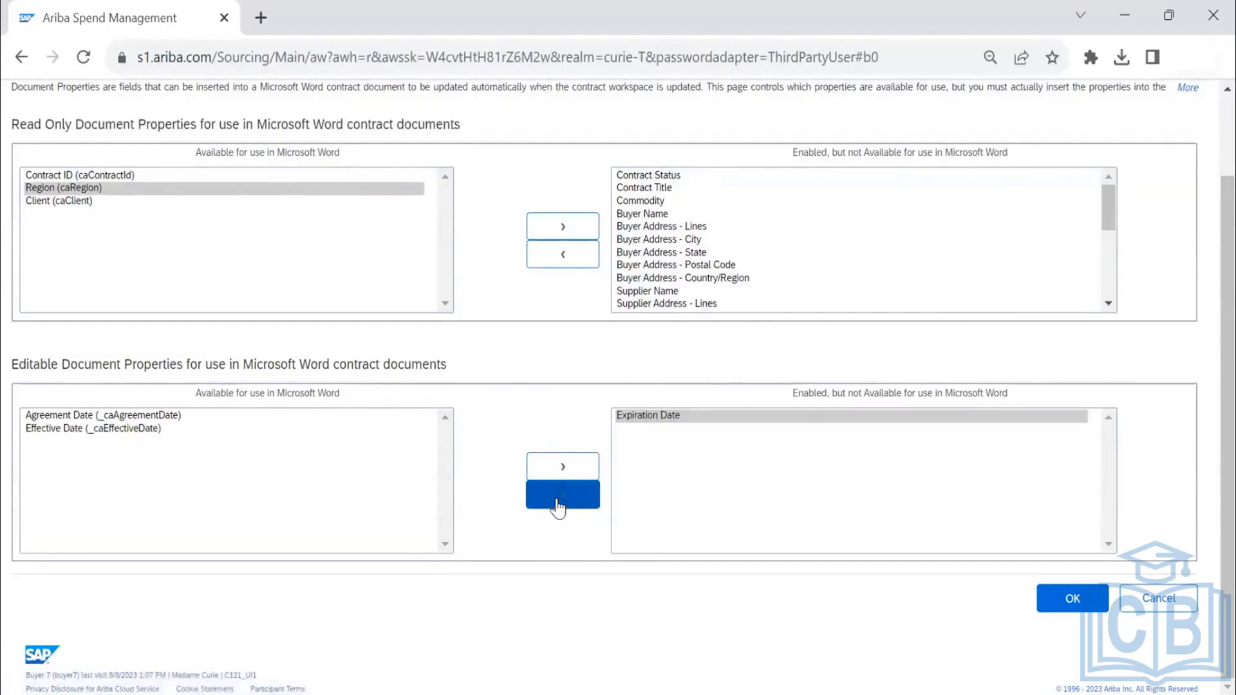
{"action": "left_click", "coordinate": [562, 505]}
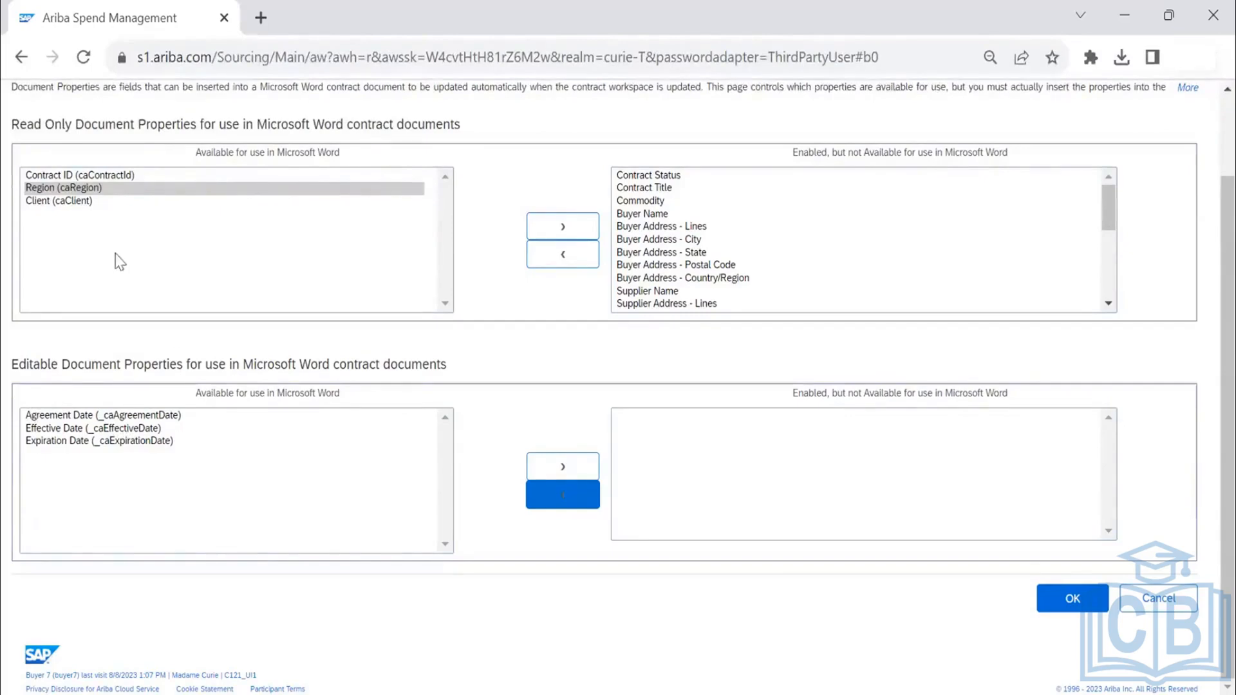
{"action": "scroll", "coordinate": [116, 262], "scroll_direction": "up", "scroll_amount": 2}
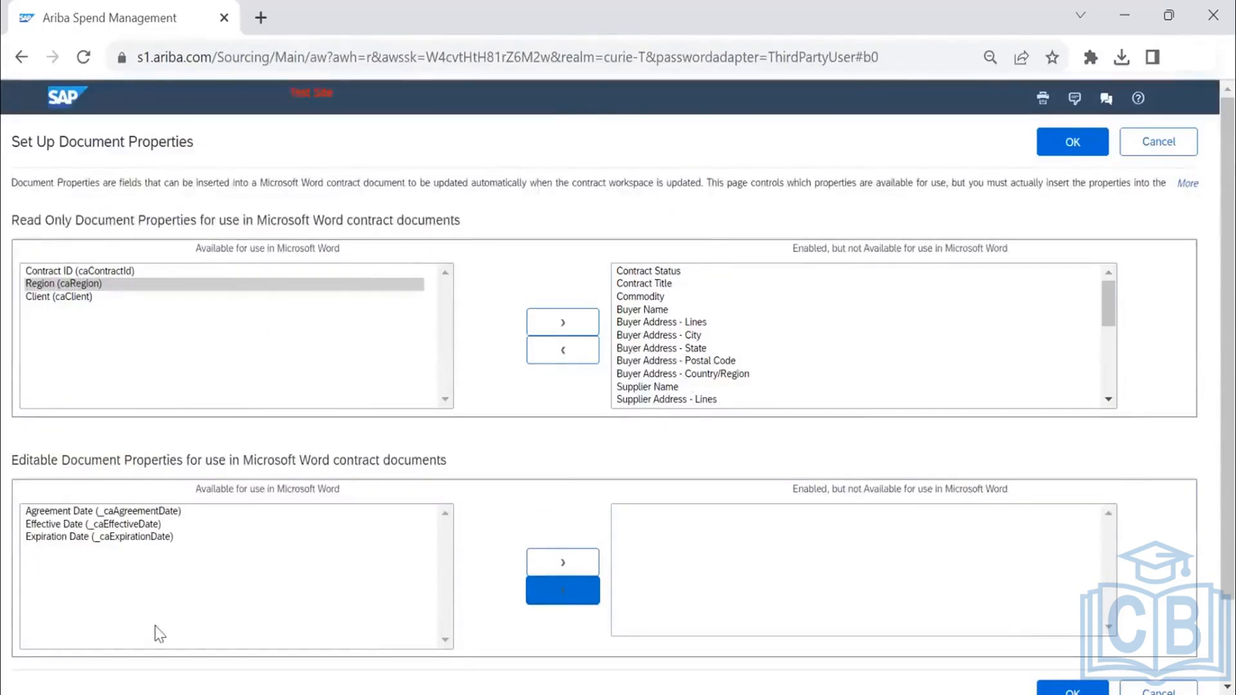
{"action": "left_click", "coordinate": [114, 526]}
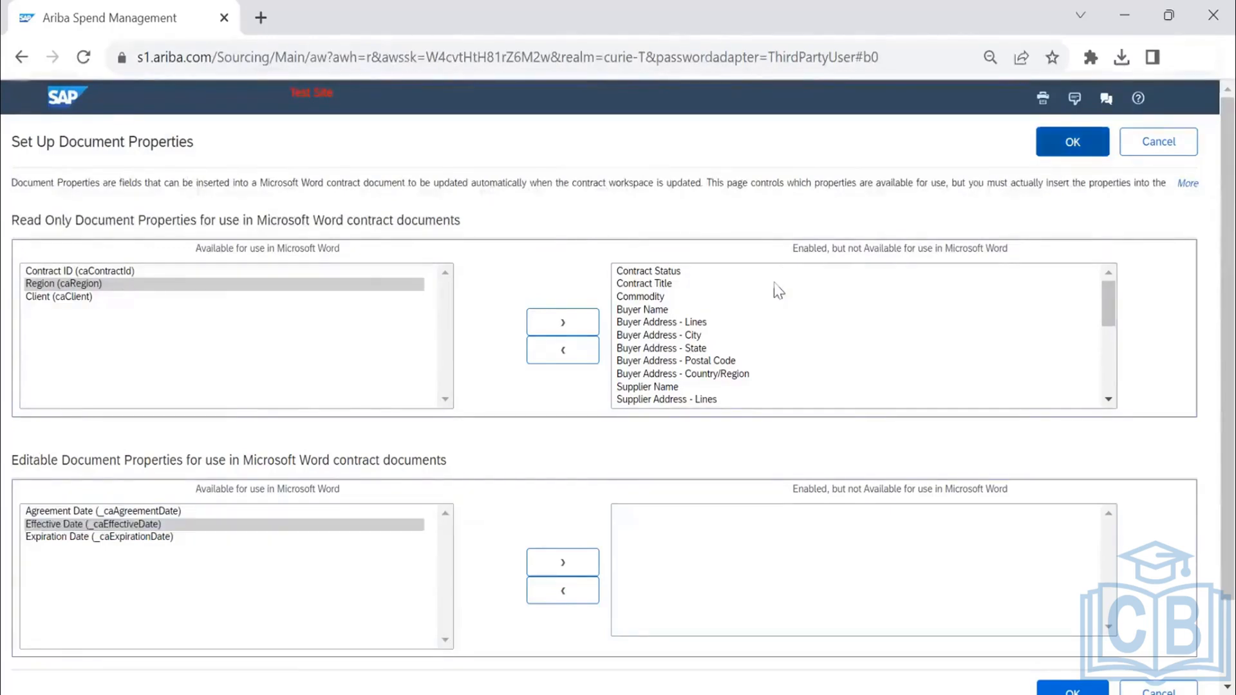
{"action": "left_click", "coordinate": [1072, 142]}
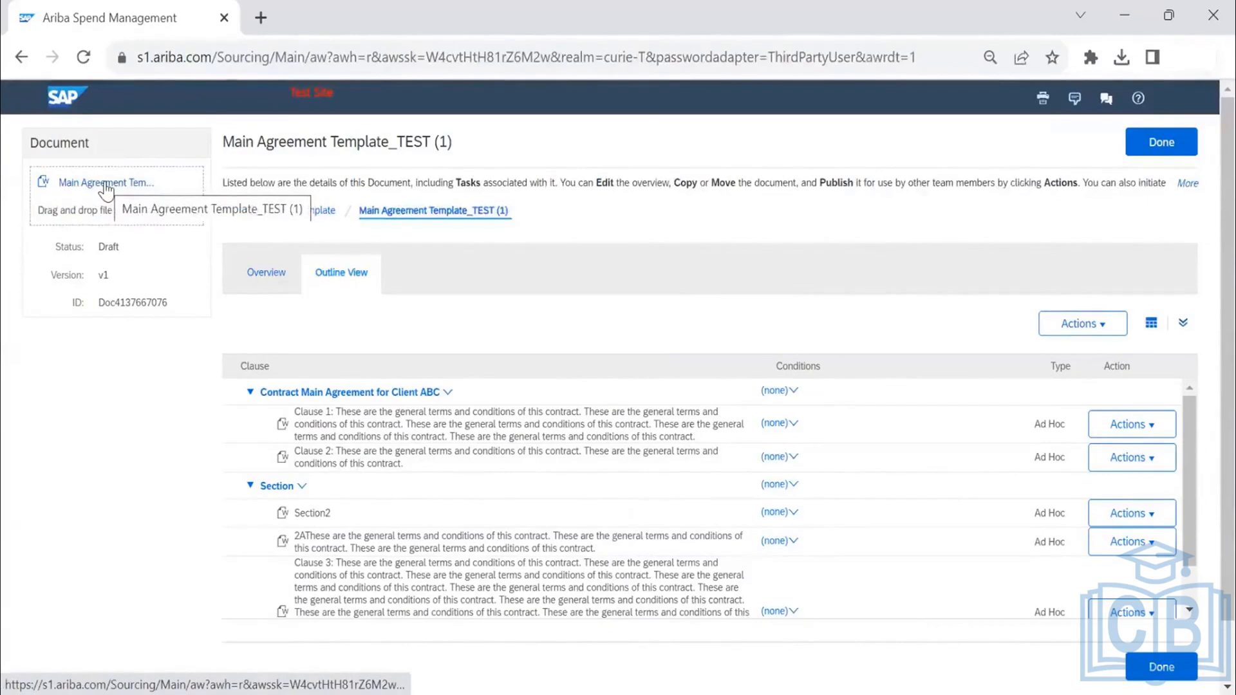
- Download the Main Agreement Template_TEST (1) document and open the downloaded copy in Word
{"action": "left_click", "coordinate": [105, 185]}
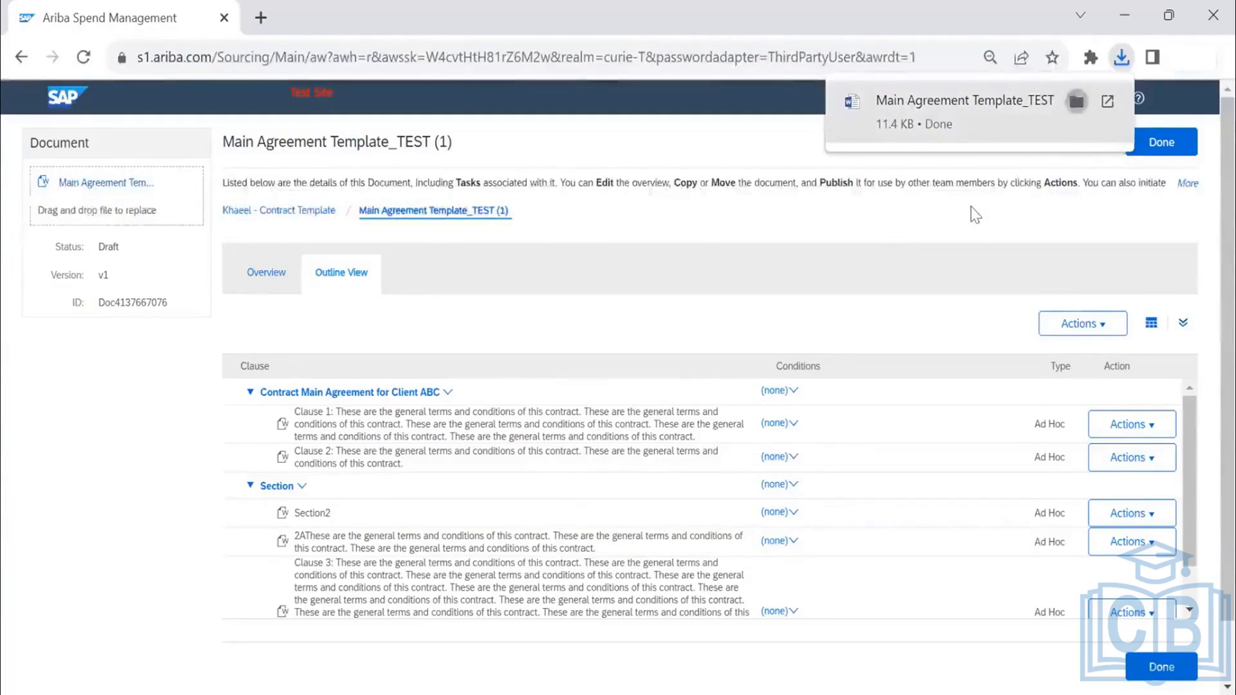
{"action": "left_click", "coordinate": [1076, 101]}
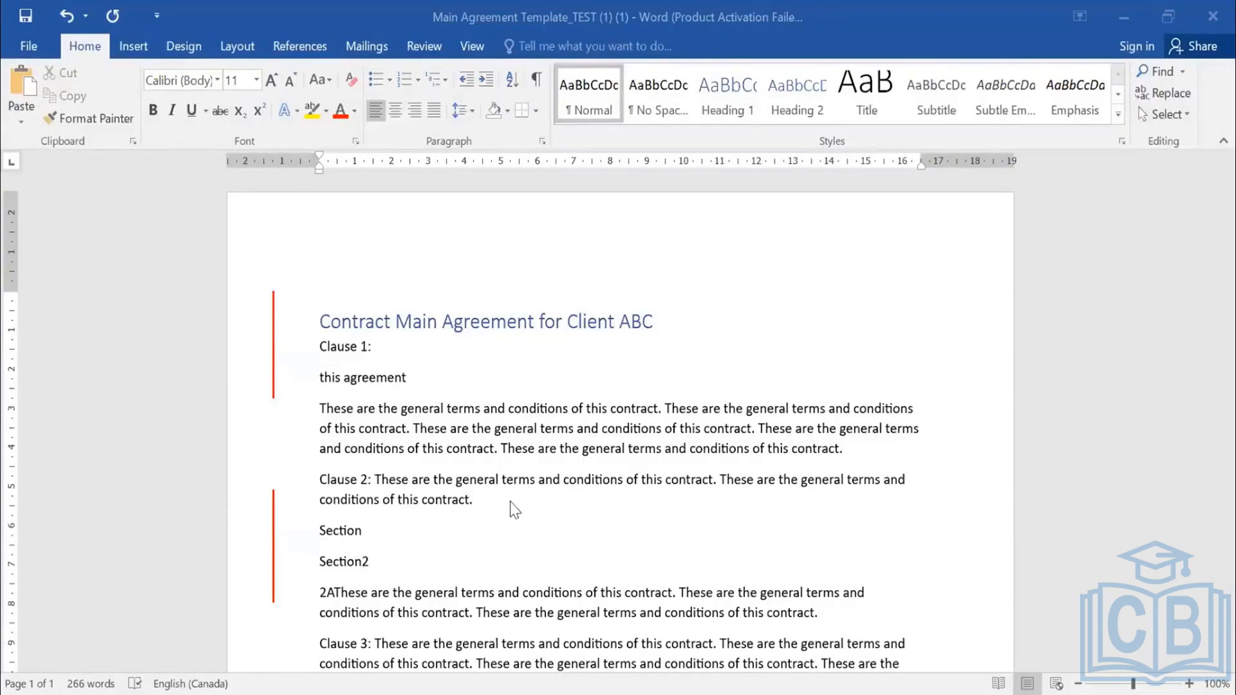
- Start inserting a Quick Parts field after "this agreement" under Clause 1
{"action": "left_click", "coordinate": [415, 375]}
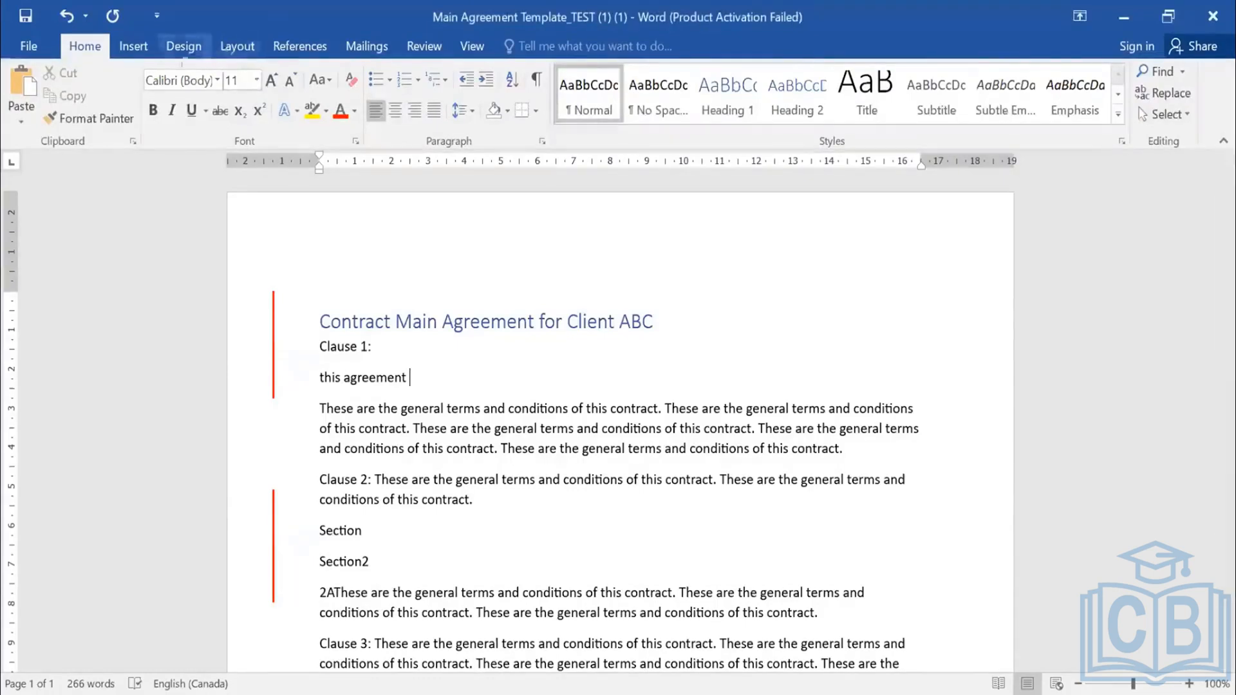
{"action": "left_click", "coordinate": [134, 51]}
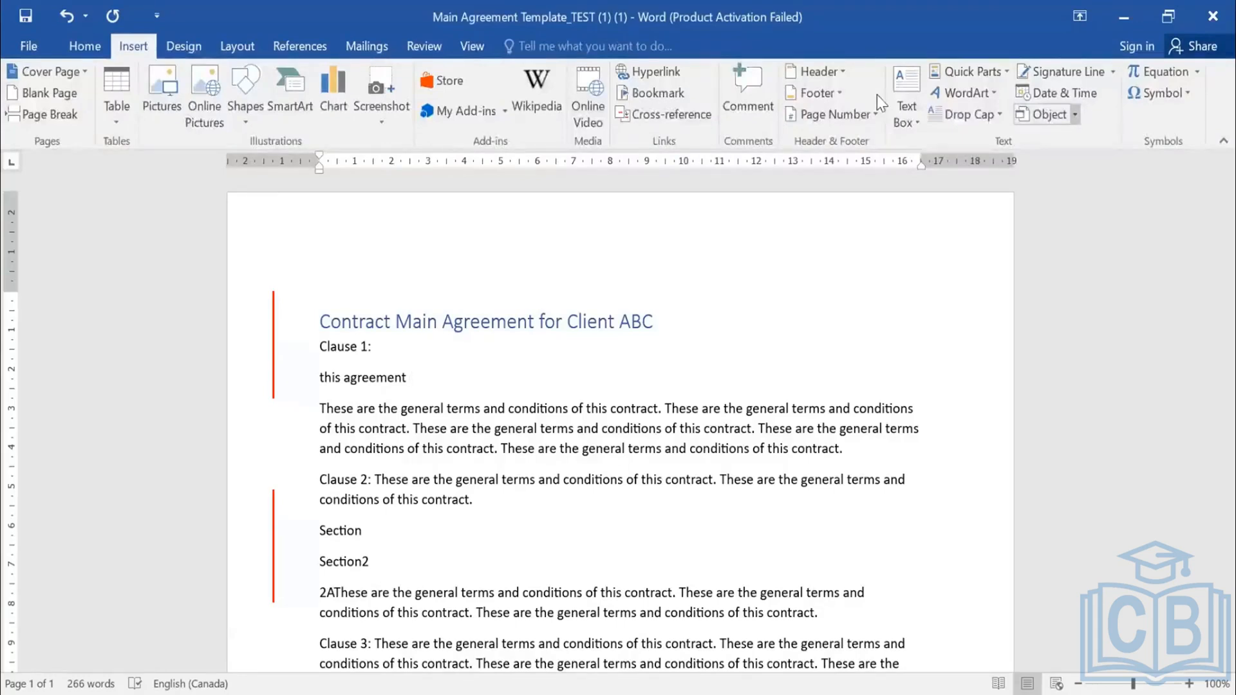
{"action": "left_click", "coordinate": [1074, 114]}
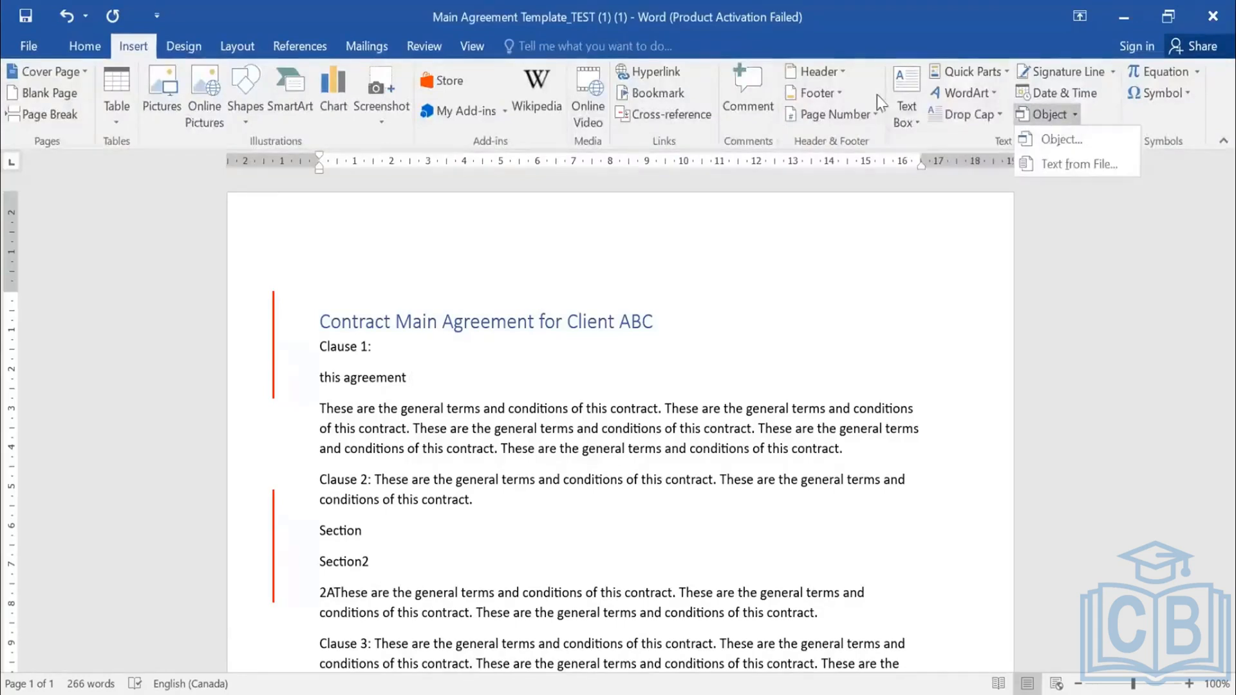
{"action": "left_click", "coordinate": [1013, 138]}
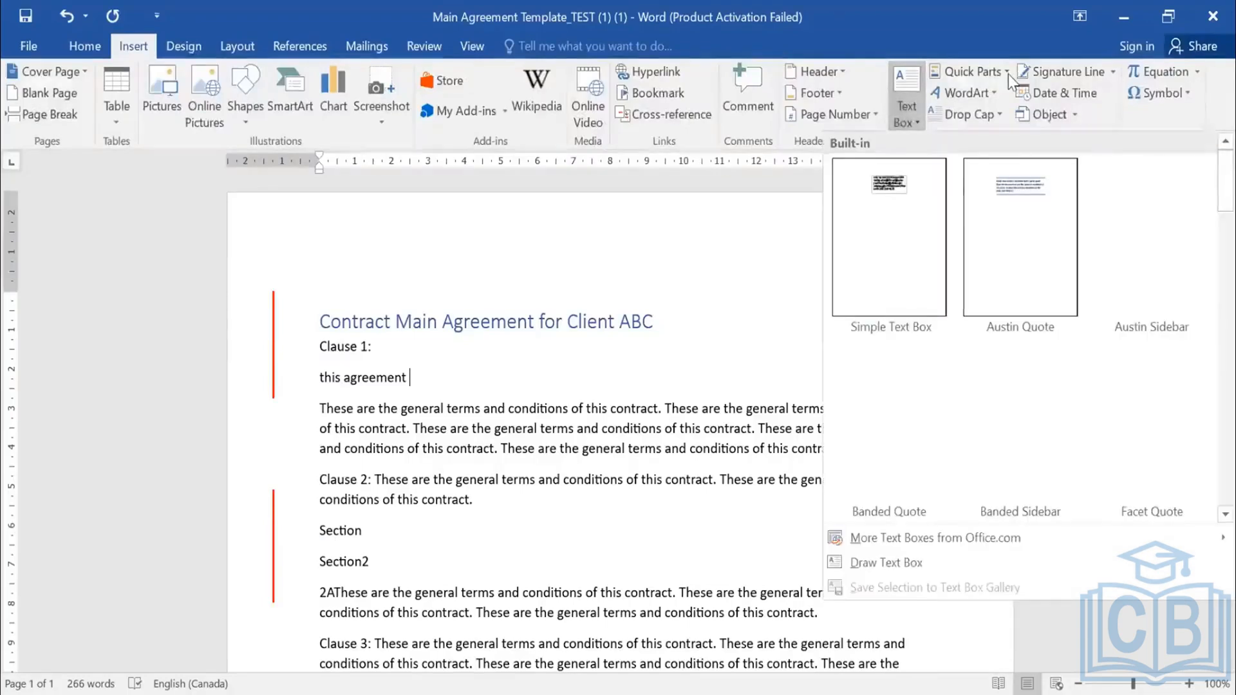
{"action": "left_click", "coordinate": [1009, 75]}
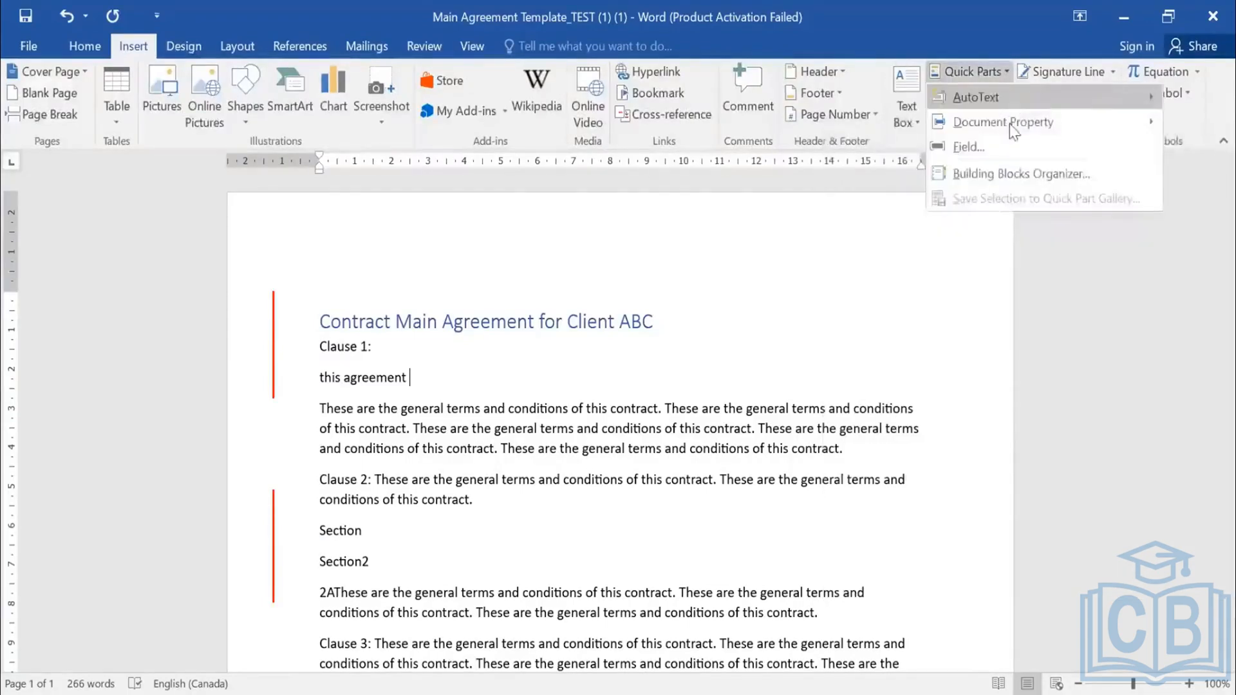
{"action": "left_click", "coordinate": [989, 152]}
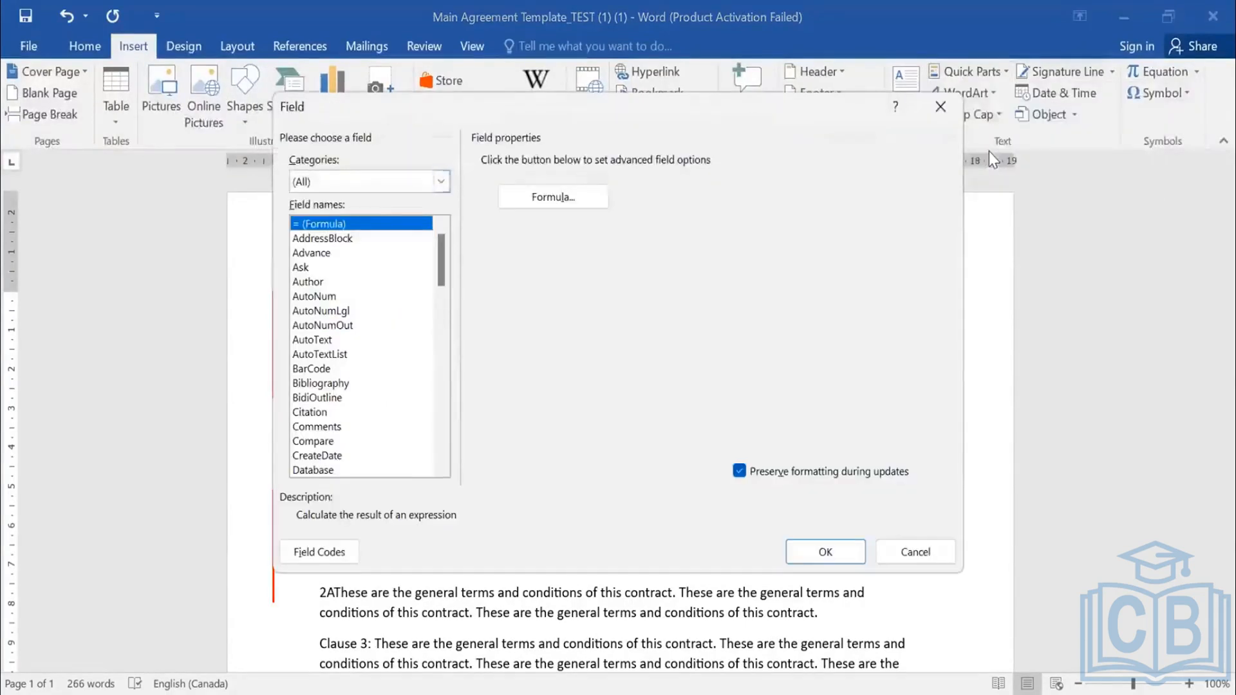
- Choose DocProperty as the field to insert, with all field categories shown
{"action": "left_click", "coordinate": [441, 182]}
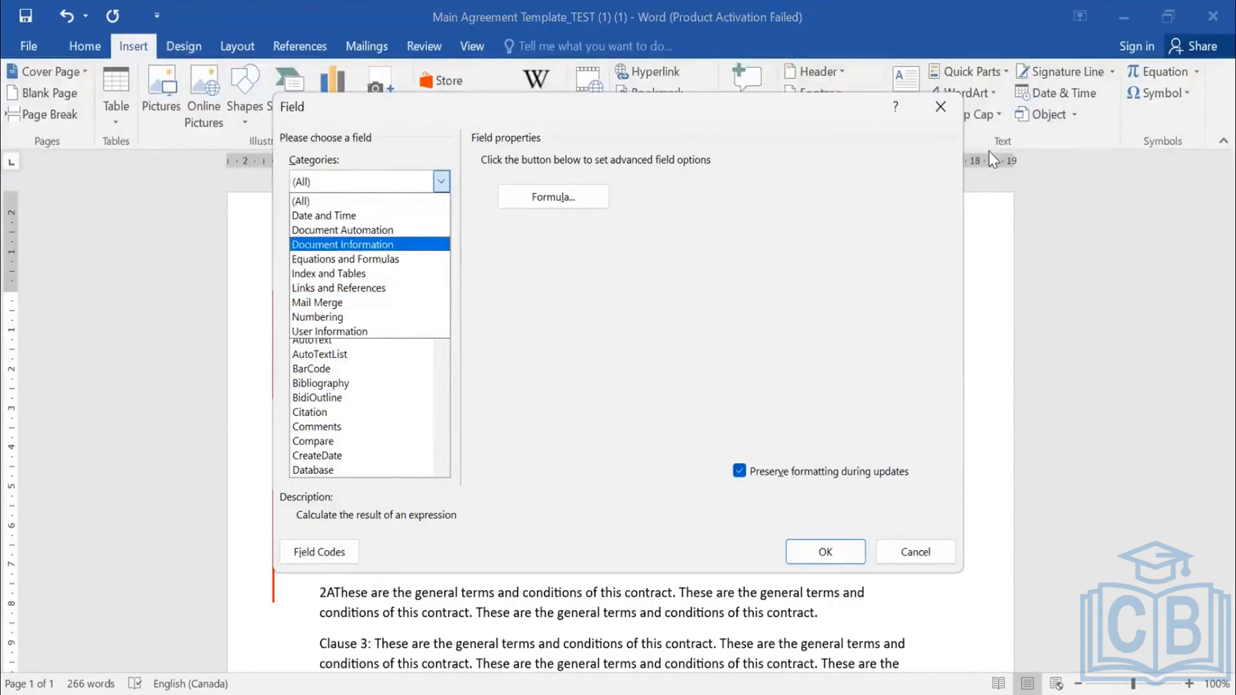
{"action": "left_click", "coordinate": [441, 181]}
{"action": "left_click_drag", "start_coordinate": [441, 261], "coordinate": [441, 277]}
{"action": "scroll", "coordinate": [376, 372], "scroll_direction": "down", "scroll_amount": 1}
{"action": "scroll", "coordinate": [336, 380], "scroll_direction": "up", "scroll_amount": 3}
{"action": "left_click", "coordinate": [338, 383]}
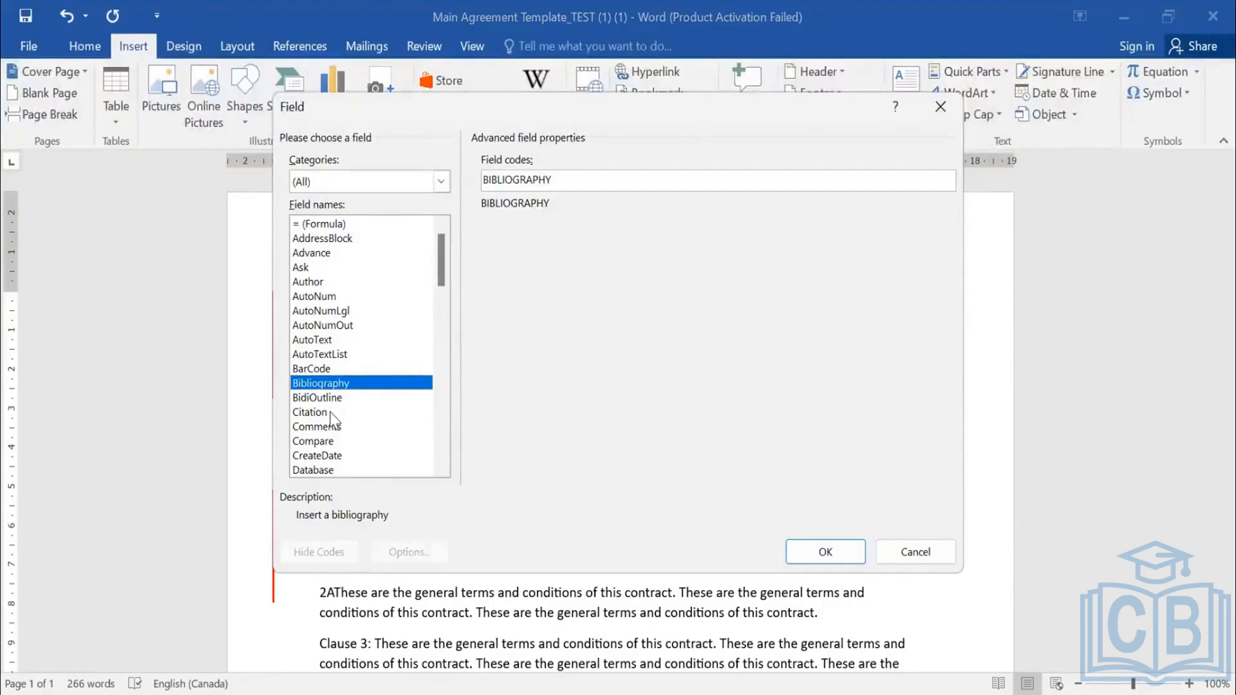
{"action": "scroll", "coordinate": [332, 417], "scroll_direction": "down", "scroll_amount": 1}
{"action": "left_click", "coordinate": [335, 459]}
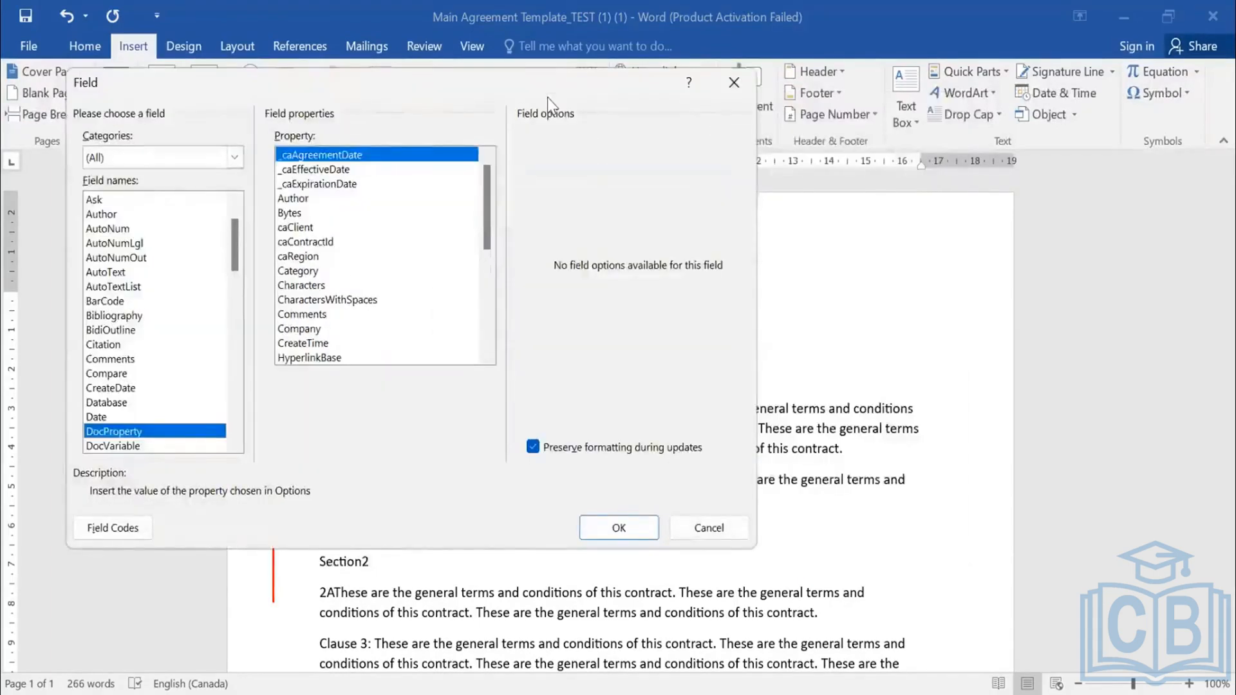
- Insert the caContractId property as the field after "this agreement", preserving formatting during updates
{"action": "scroll", "coordinate": [547, 98], "scroll_direction": "down", "scroll_amount": 1}
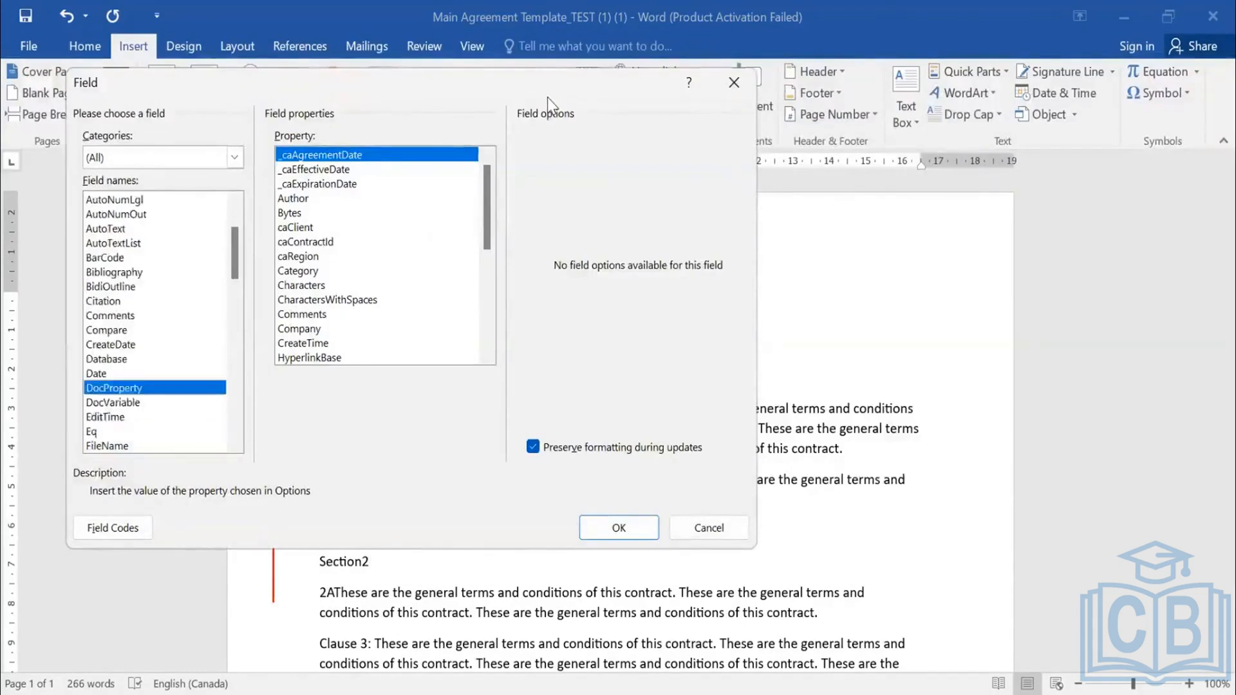
{"action": "scroll", "coordinate": [547, 98], "scroll_direction": "down", "scroll_amount": 1}
{"action": "scroll", "coordinate": [547, 98], "scroll_direction": "up", "scroll_amount": 1}
{"action": "left_click", "coordinate": [348, 242]}
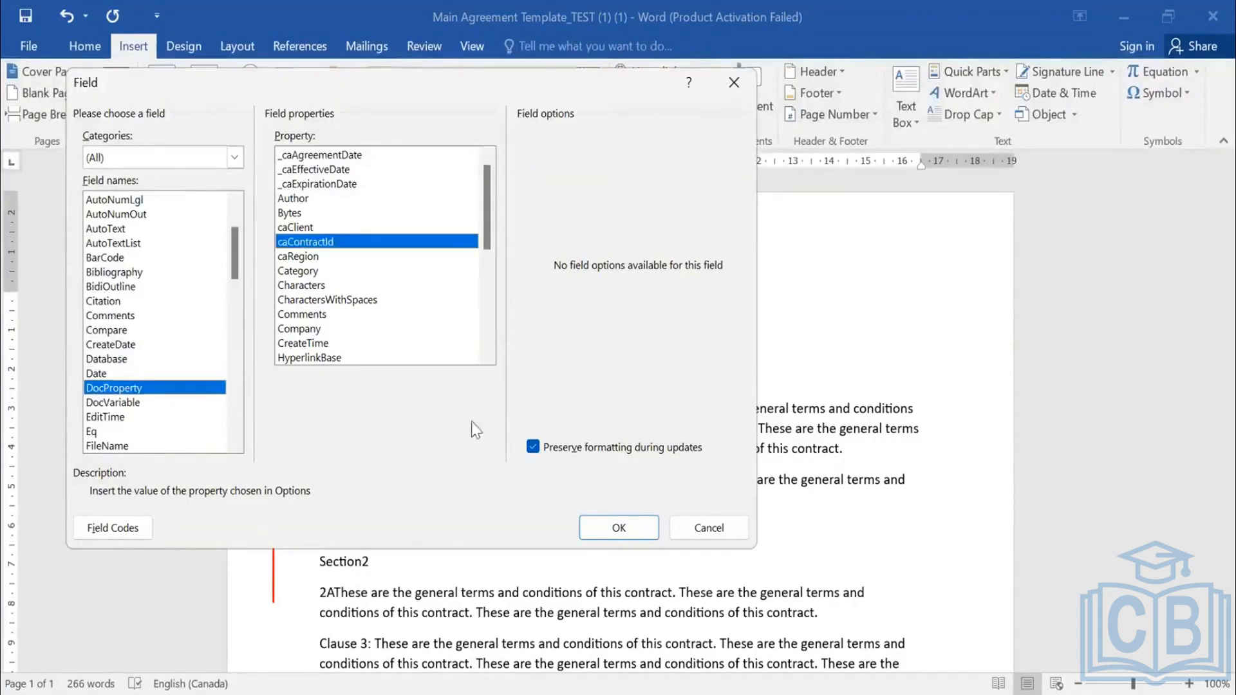
{"action": "left_click", "coordinate": [618, 529]}
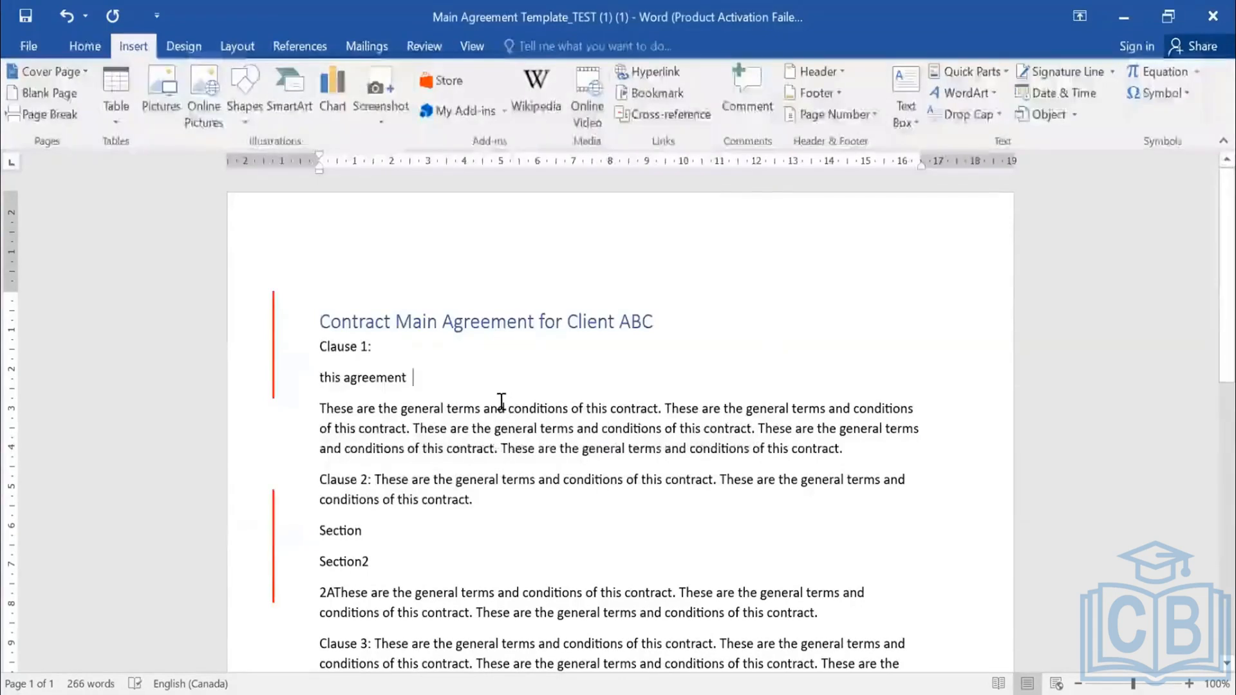
- Inspect the field placed after "this agreement" and the options available for it
{"action": "left_click", "coordinate": [415, 380]}
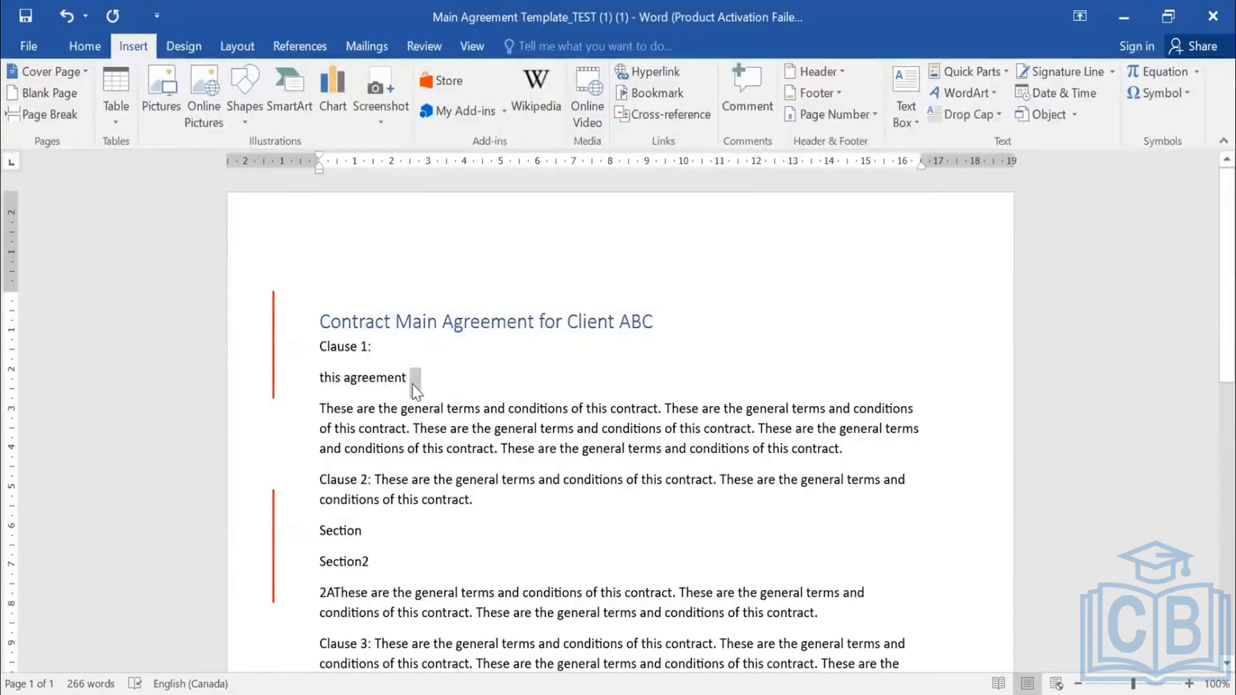
{"action": "right_click", "coordinate": [415, 385]}
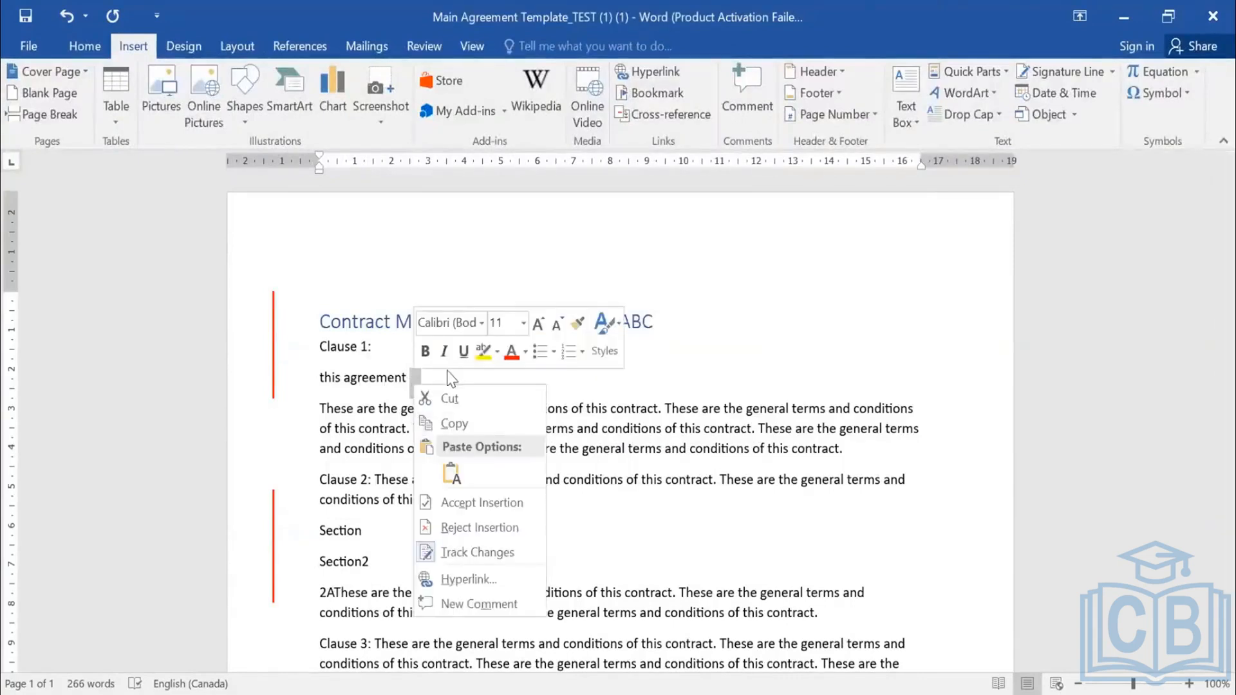
{"action": "left_click", "coordinate": [449, 375]}
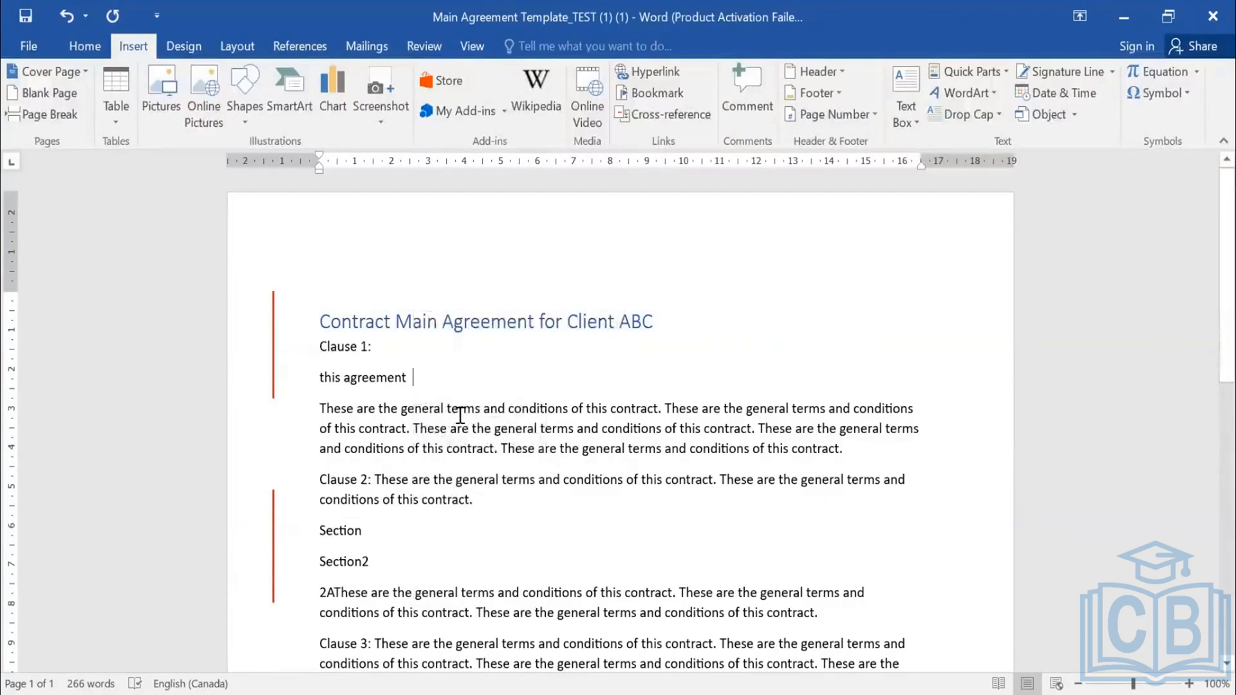
- Insert another DocProperty field with the property caContractId at the end of the "this agreement" line
{"action": "left_click", "coordinate": [1001, 79]}
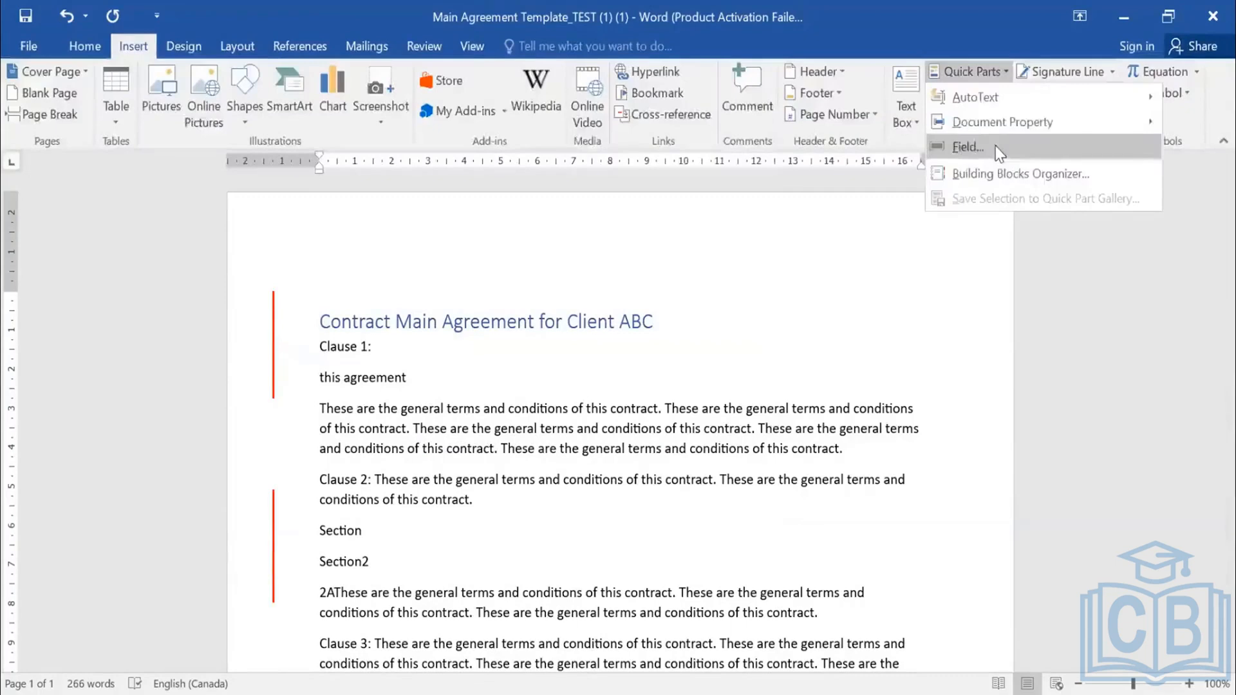
{"action": "left_click", "coordinate": [996, 145]}
{"action": "scroll", "coordinate": [130, 386], "scroll_direction": "down", "scroll_amount": 2}
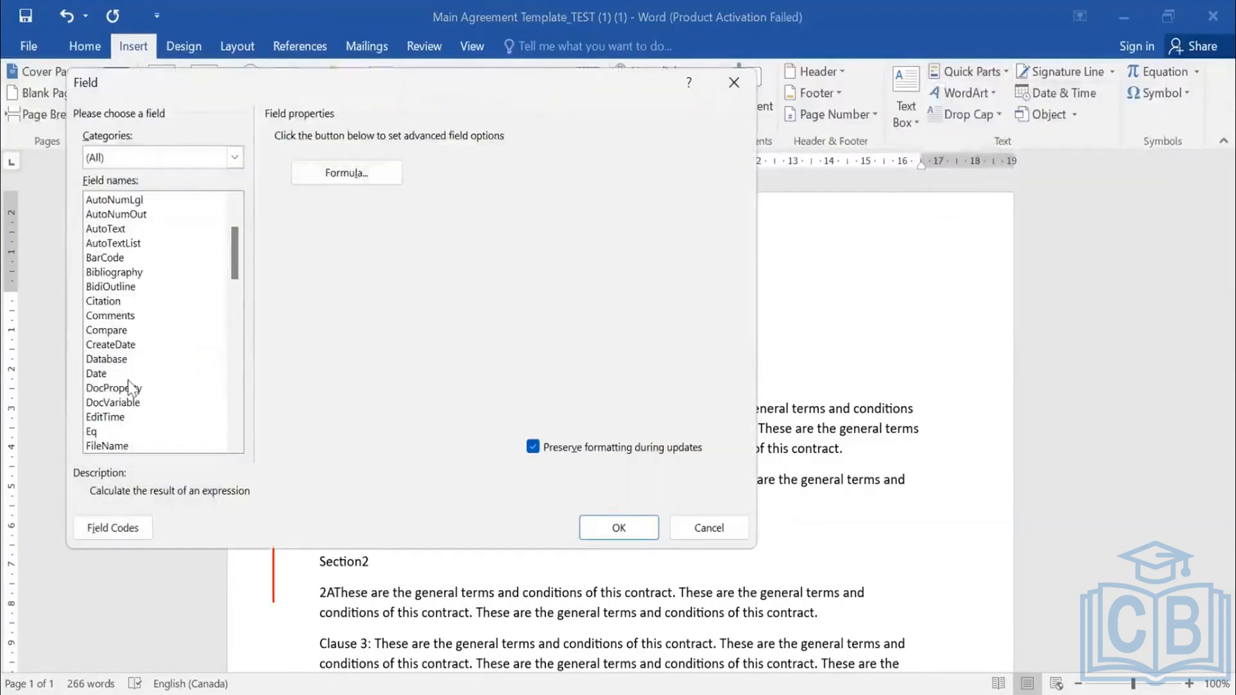
{"action": "left_click", "coordinate": [131, 386]}
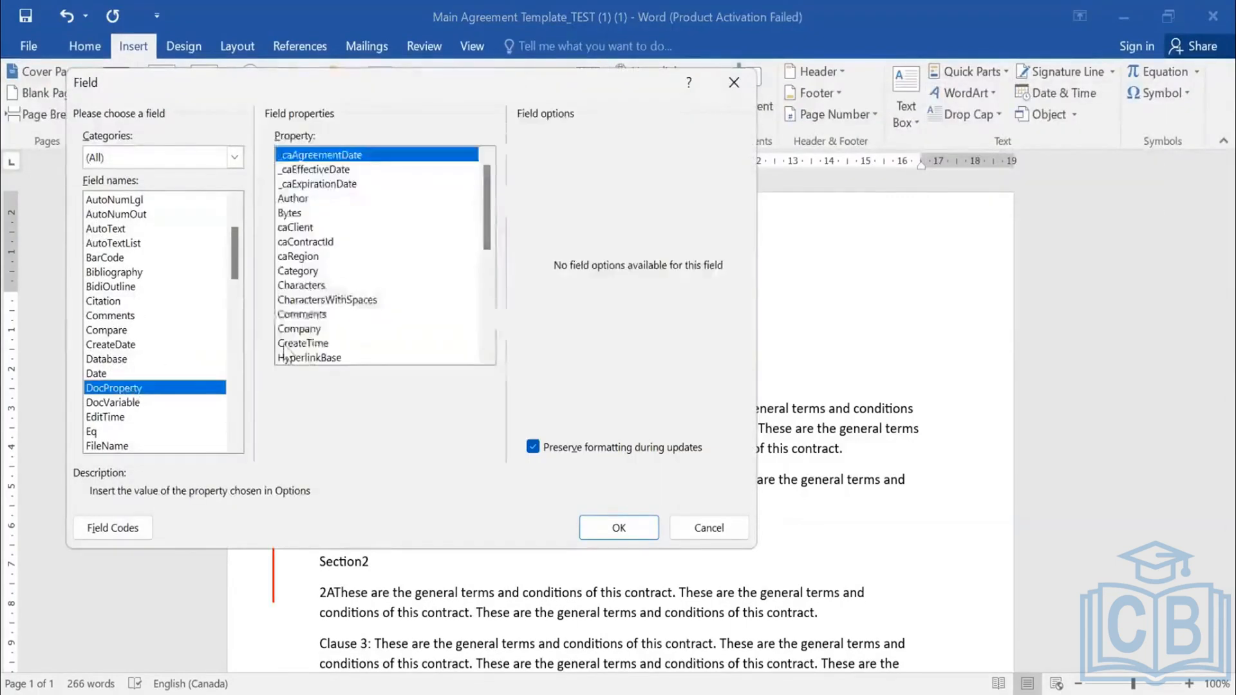
{"action": "scroll", "coordinate": [285, 352], "scroll_direction": "down", "scroll_amount": 1}
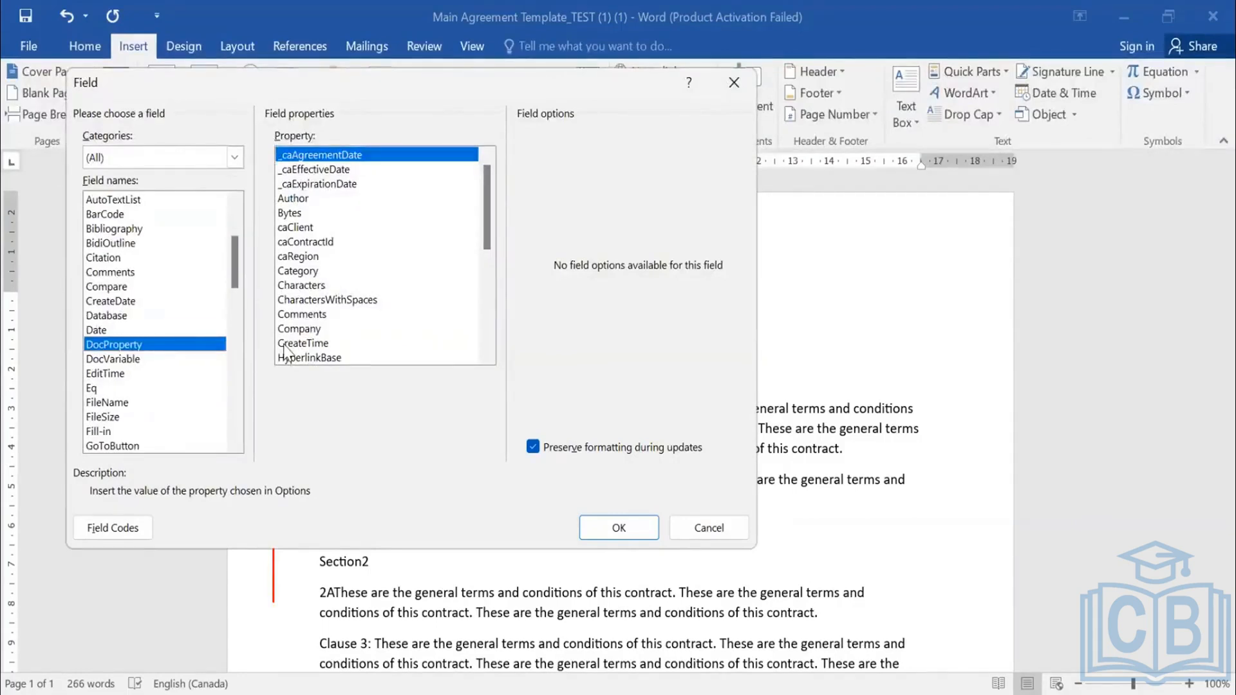
{"action": "key", "text": "c"}
{"action": "key", "text": "c"}
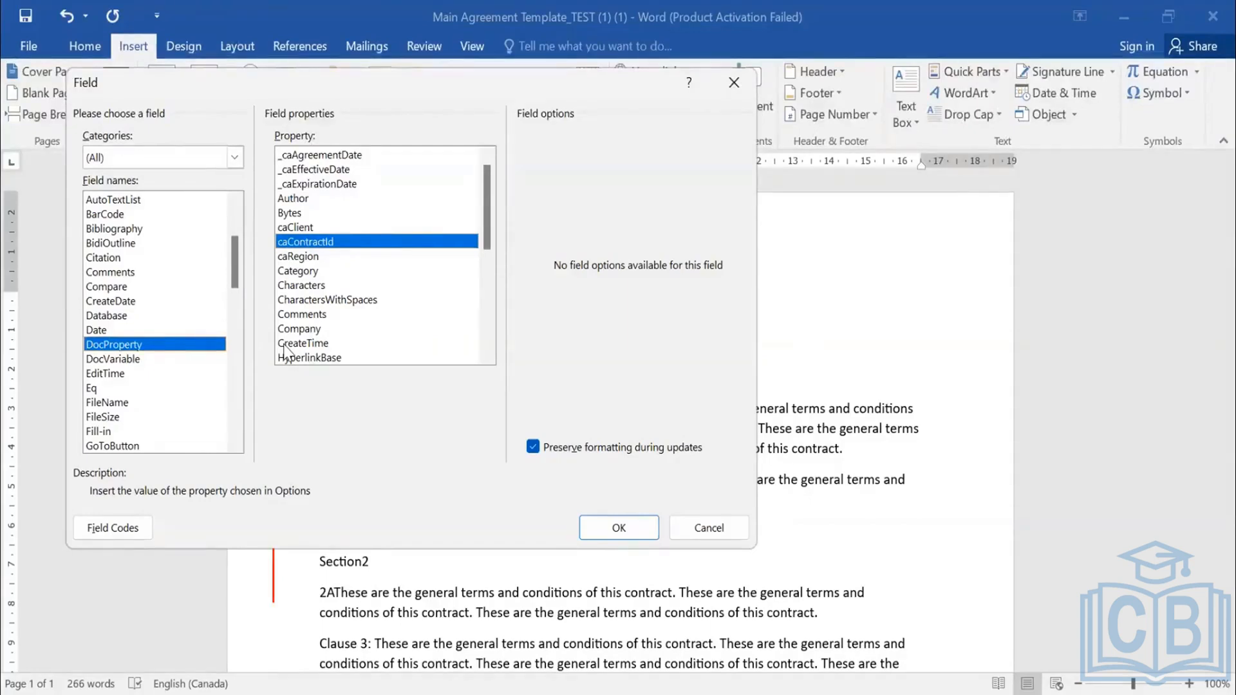
{"action": "key", "text": "Return"}
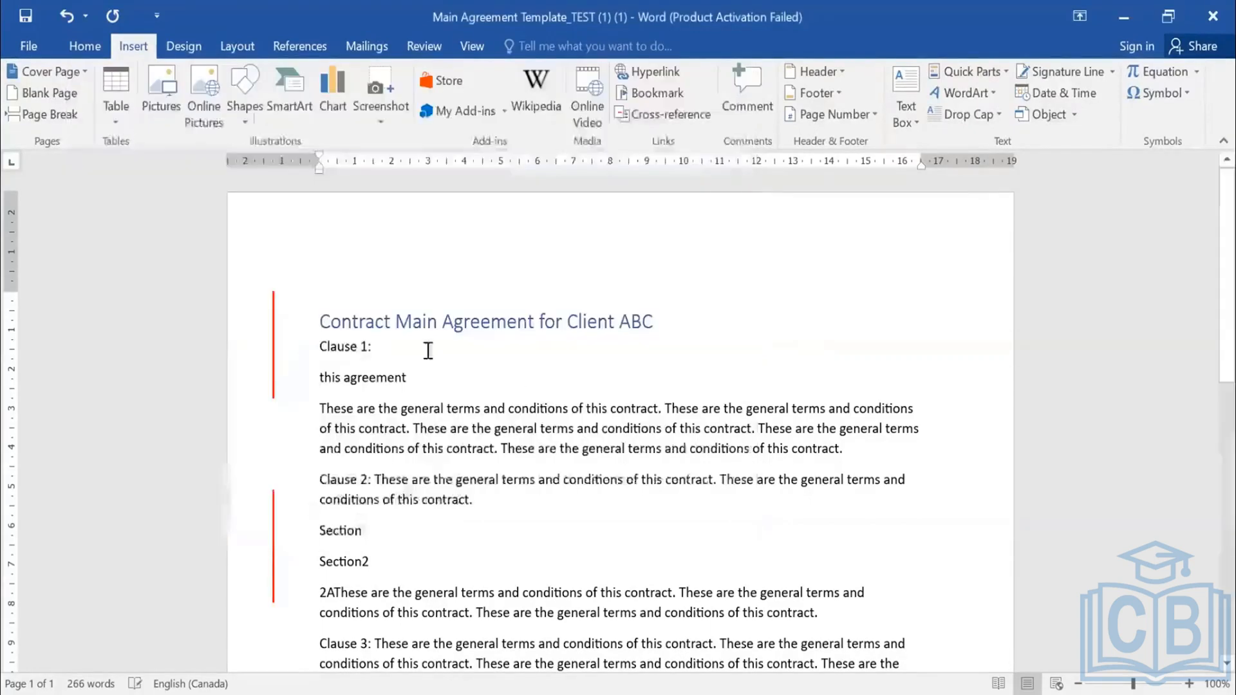
- Add the text "will get" after the contract ID fields and select the line from "agreement" onward
{"action": "type", "text": "will get"}
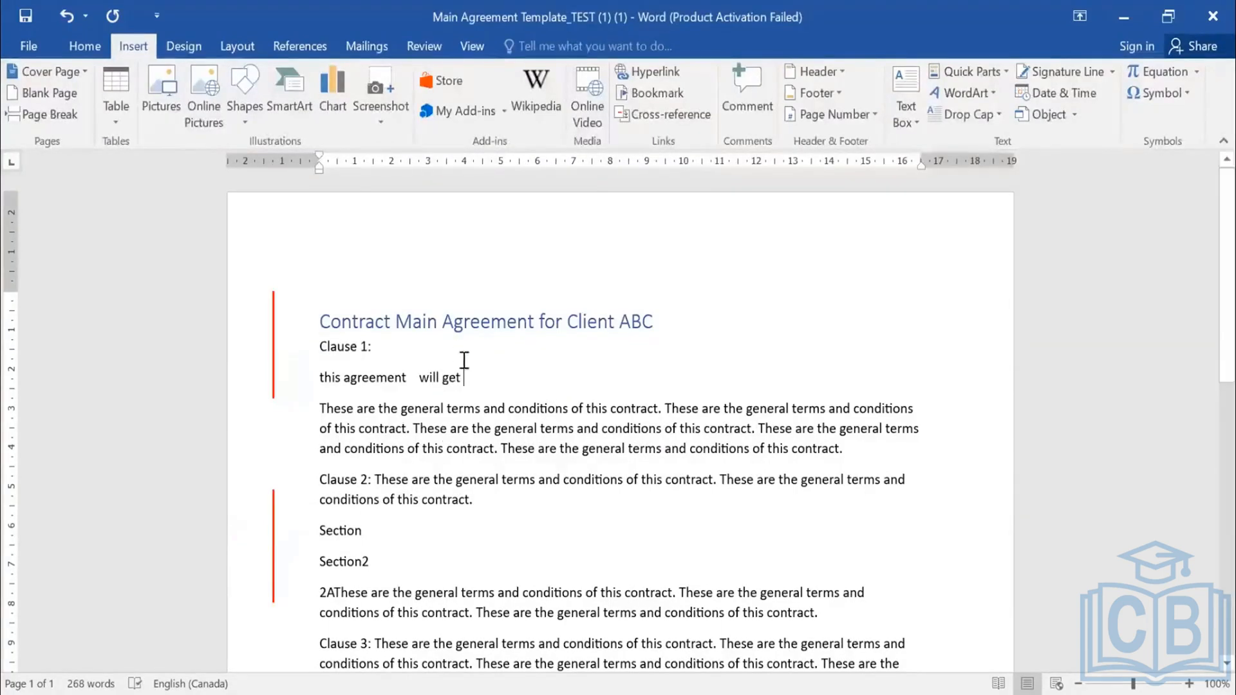
{"action": "left_click", "coordinate": [390, 387], "text": "shift"}
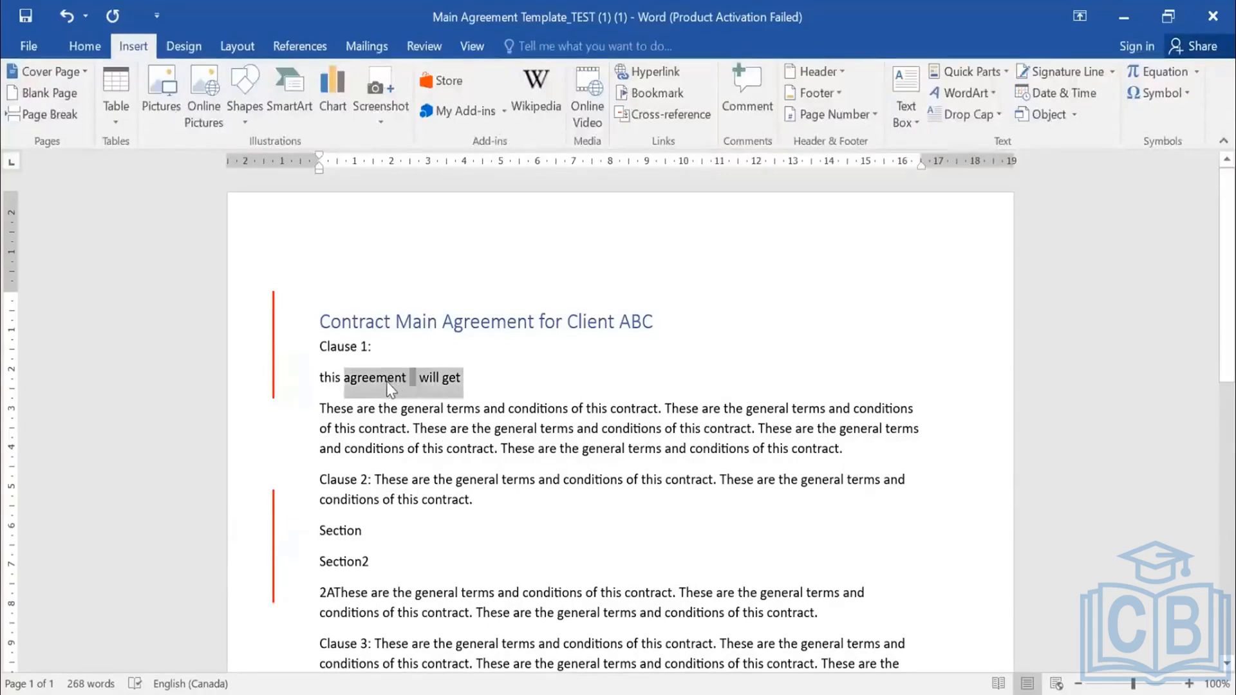